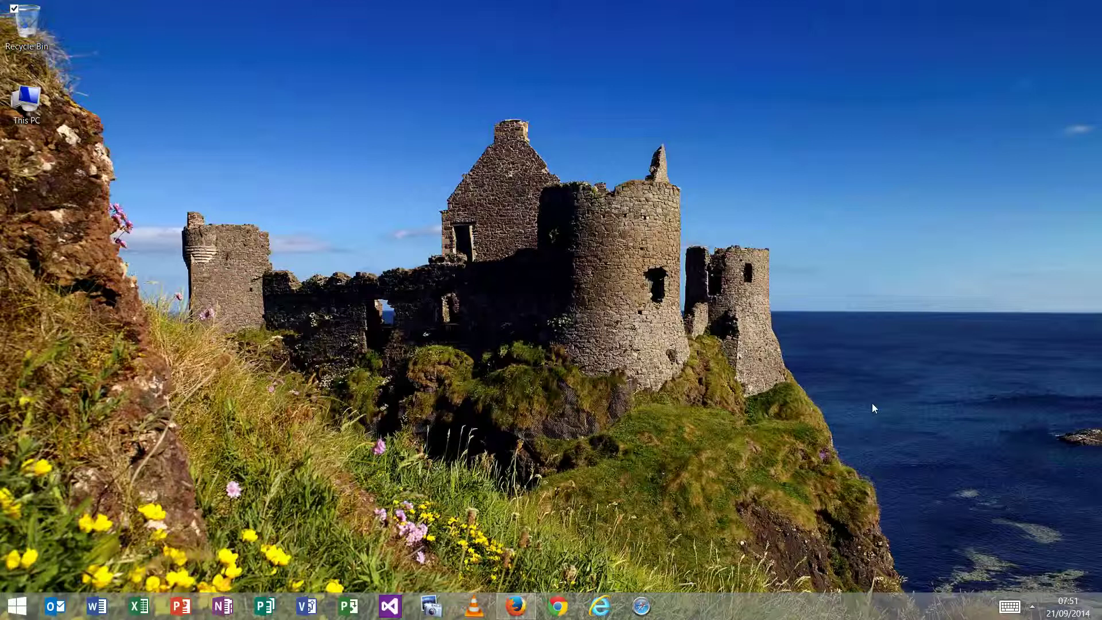
Step: Switch to the BBC News window and go to the BBC Sport Golf page
click(516, 607)
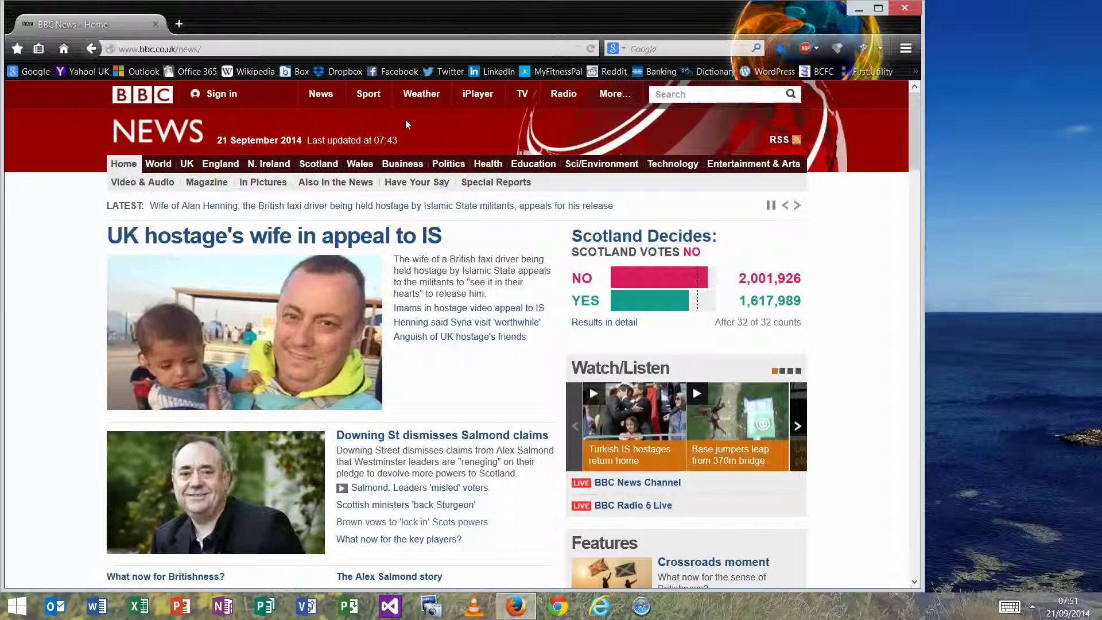
click(370, 97)
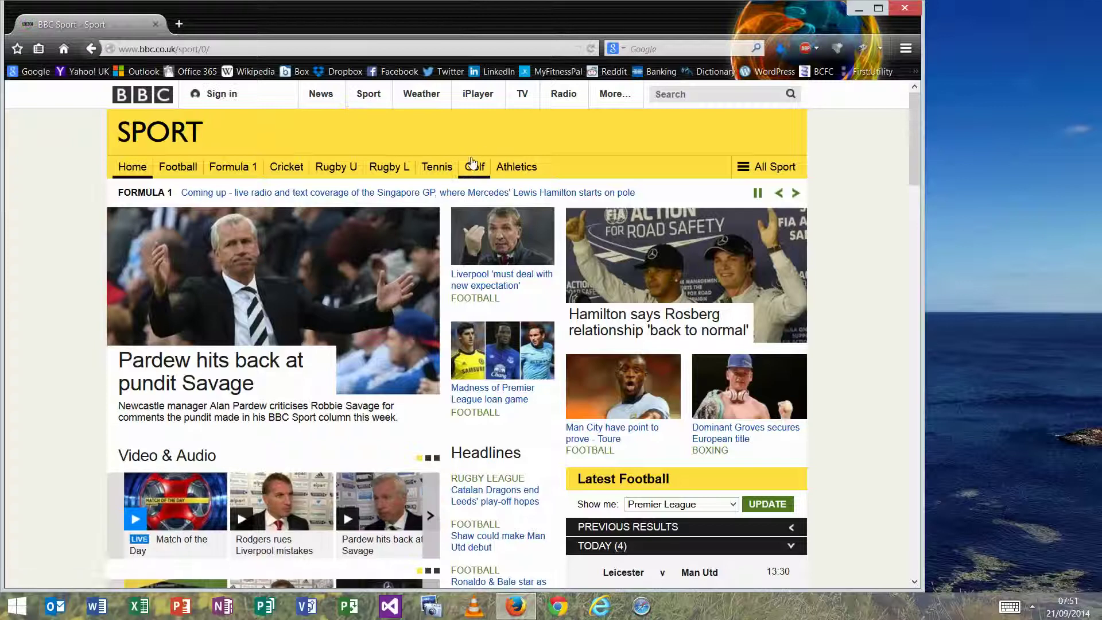
click(471, 169)
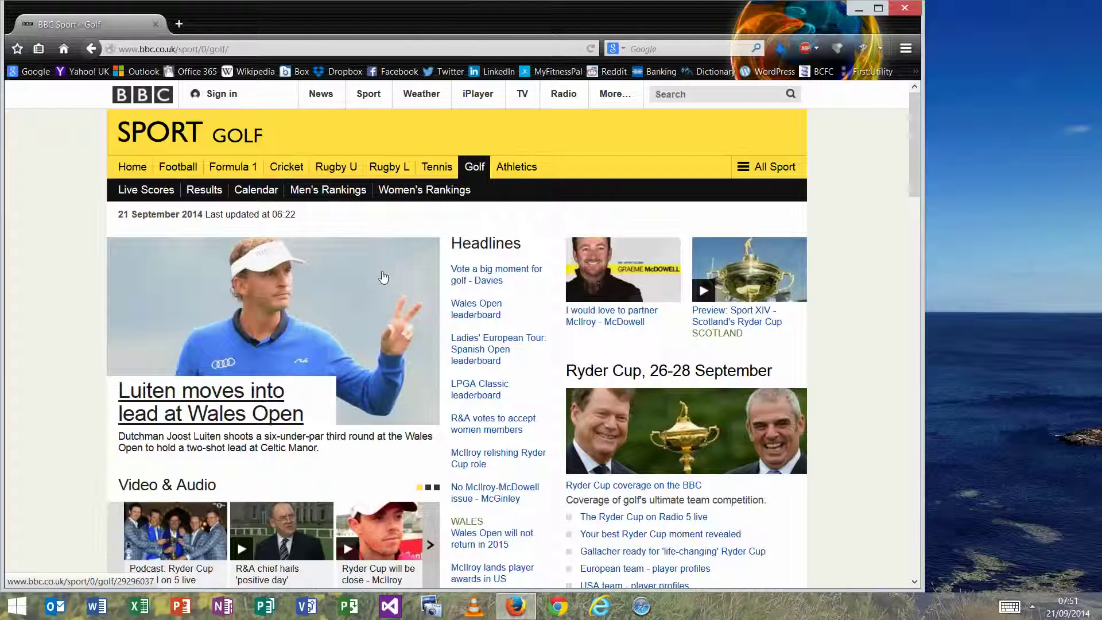
click(906, 50)
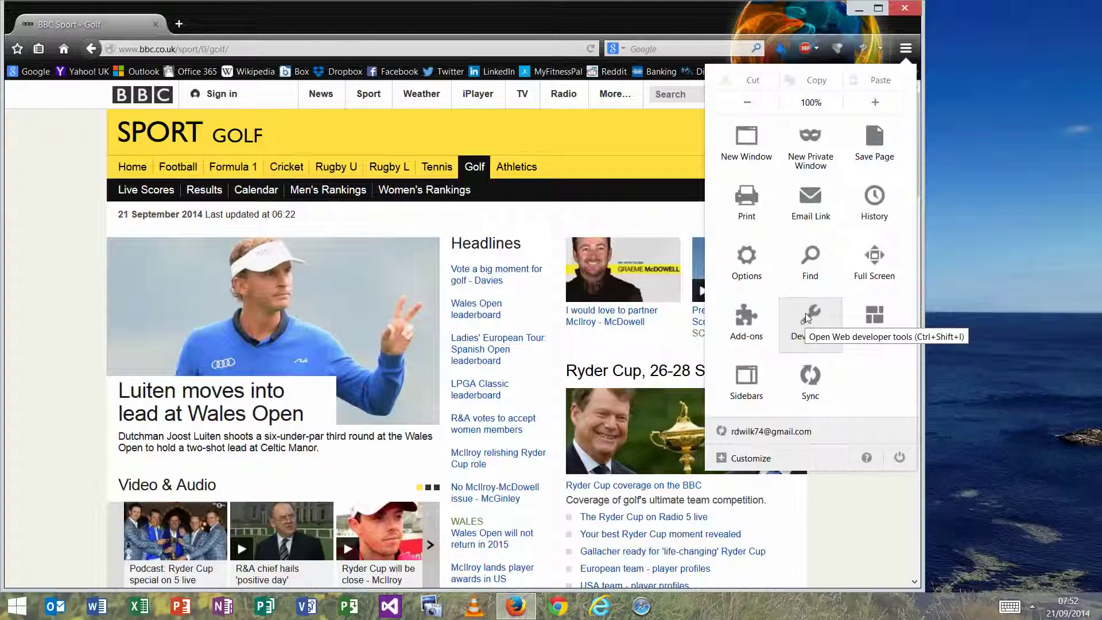
Step: Open the Firebug developer tools and turn on element picking
click(804, 312)
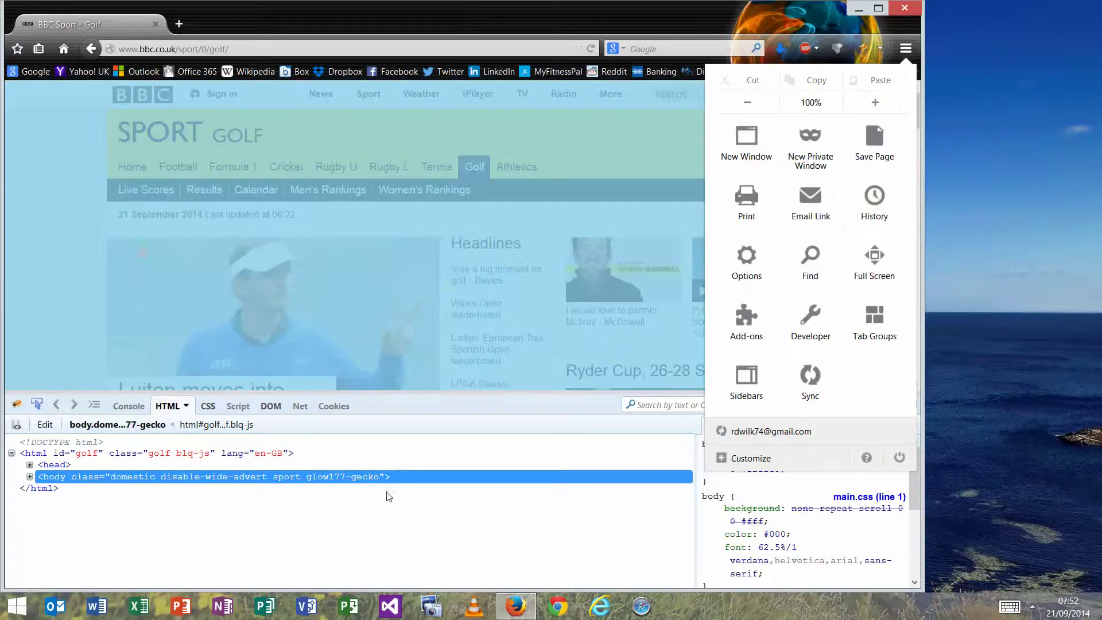
click(544, 420)
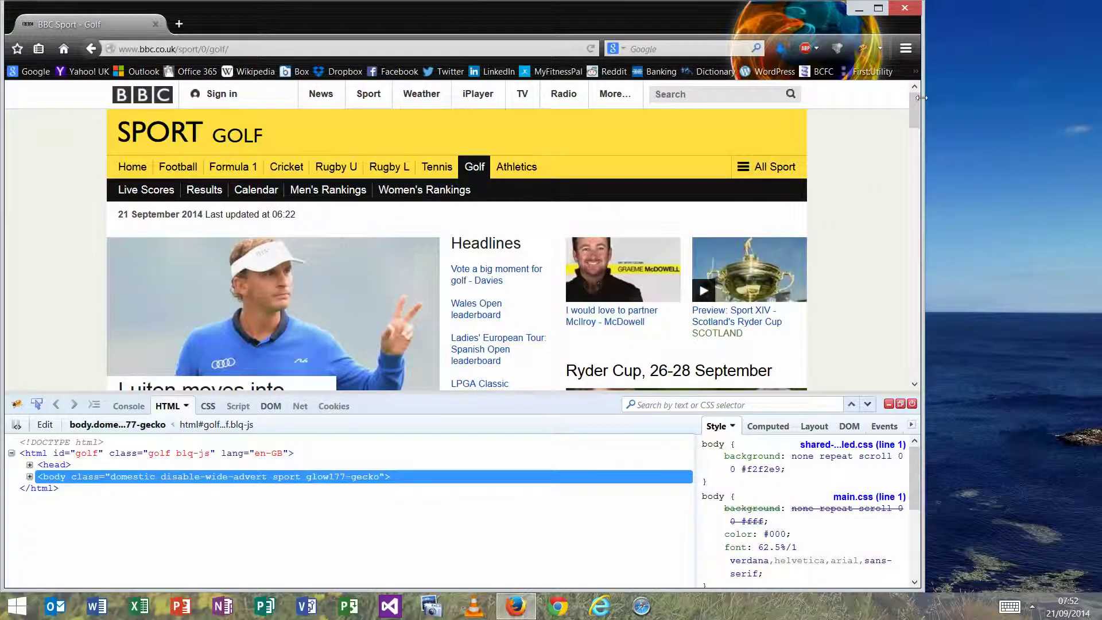
drag(915, 102, 914, 113)
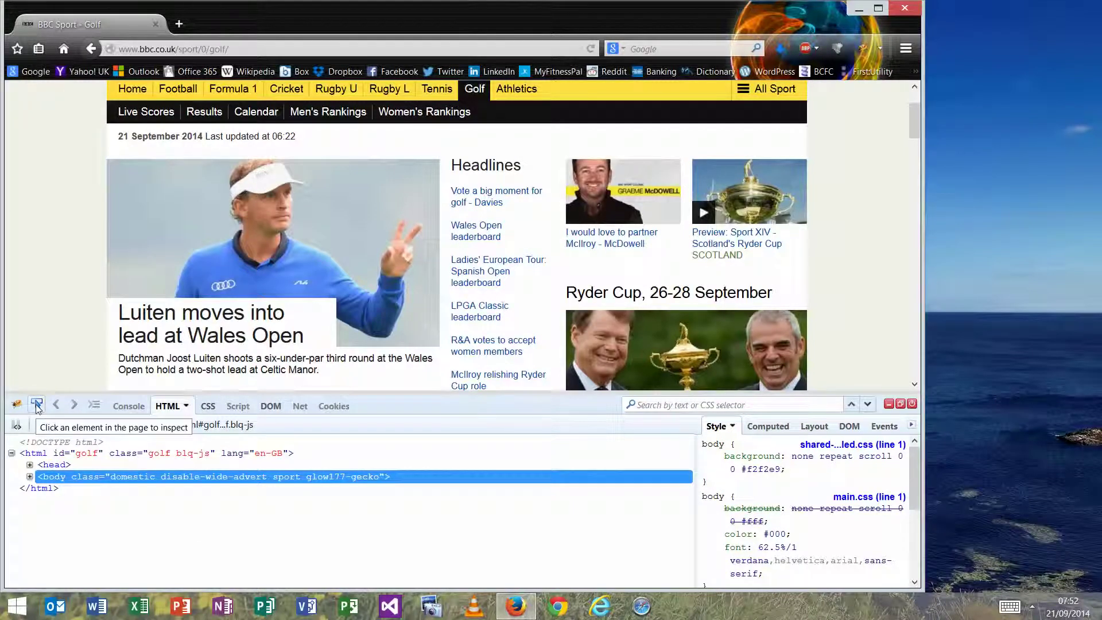
click(38, 406)
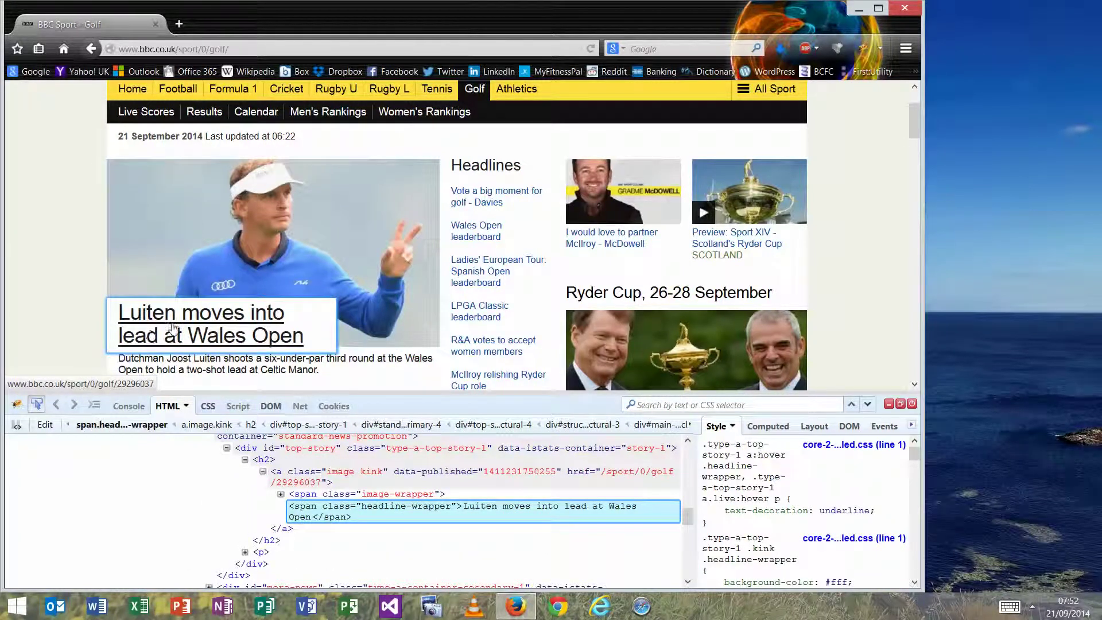
scroll(172, 329, down, 1)
Step: Select the lead headline's headline-wrapper span in the HTML panel
click(172, 330)
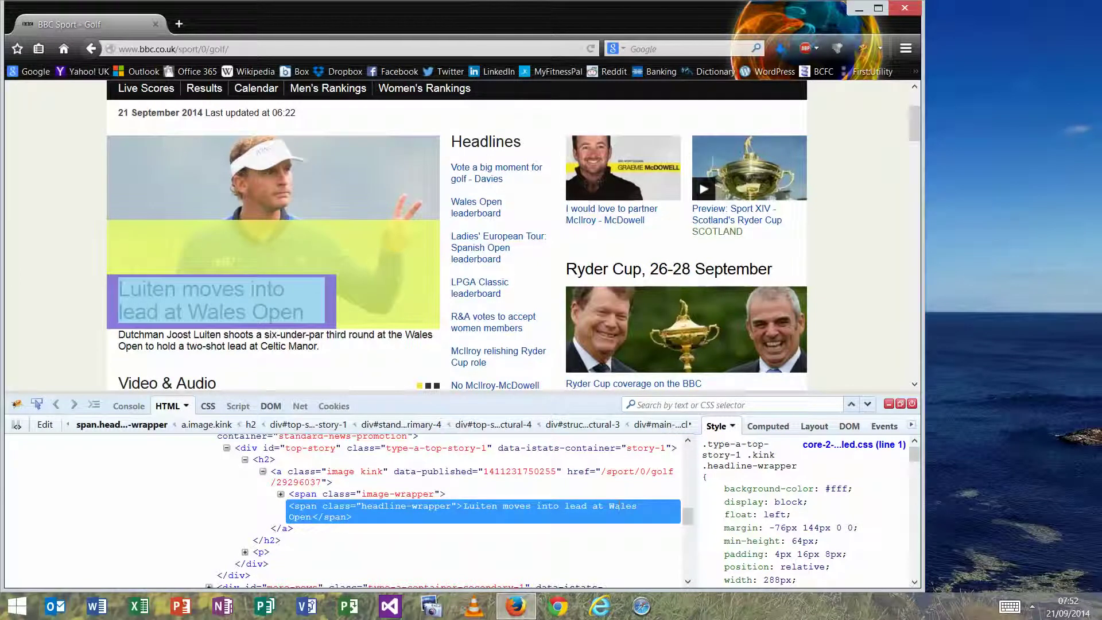
Step: Replace the lead headline text with 'Wilkinson Wins 2014 Brian Boru'
double_click(552, 507)
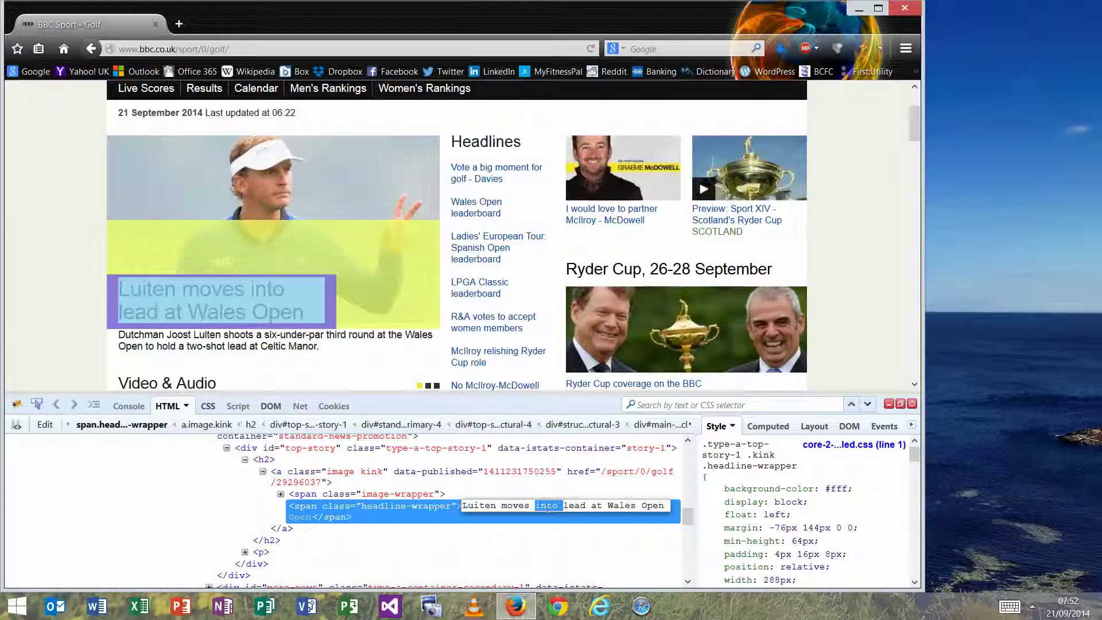
drag(462, 506, 664, 507)
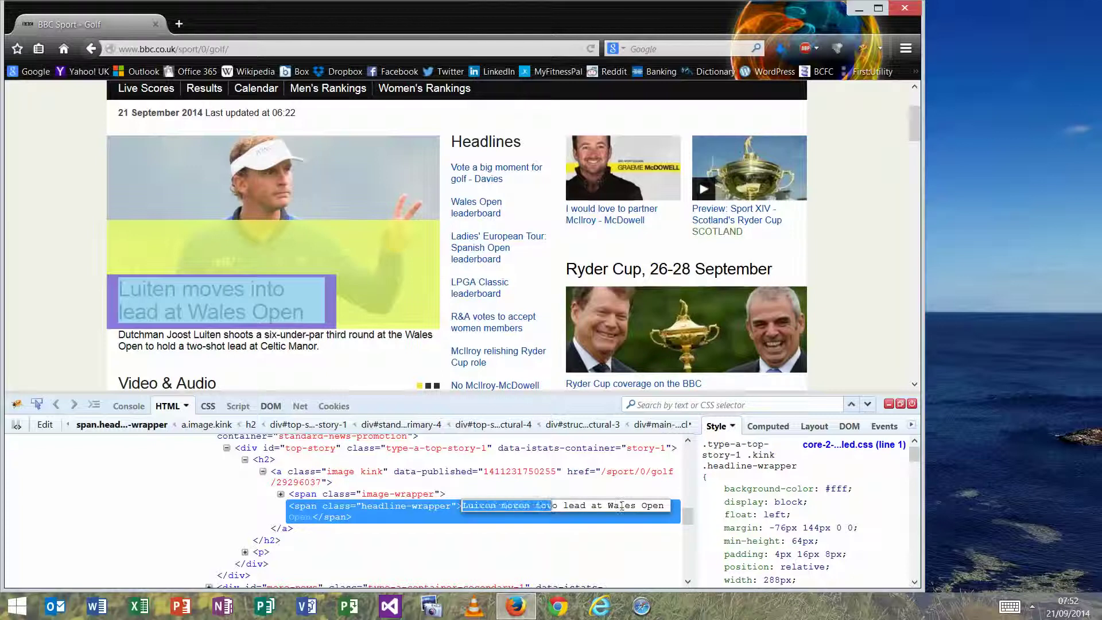
text(Wil)
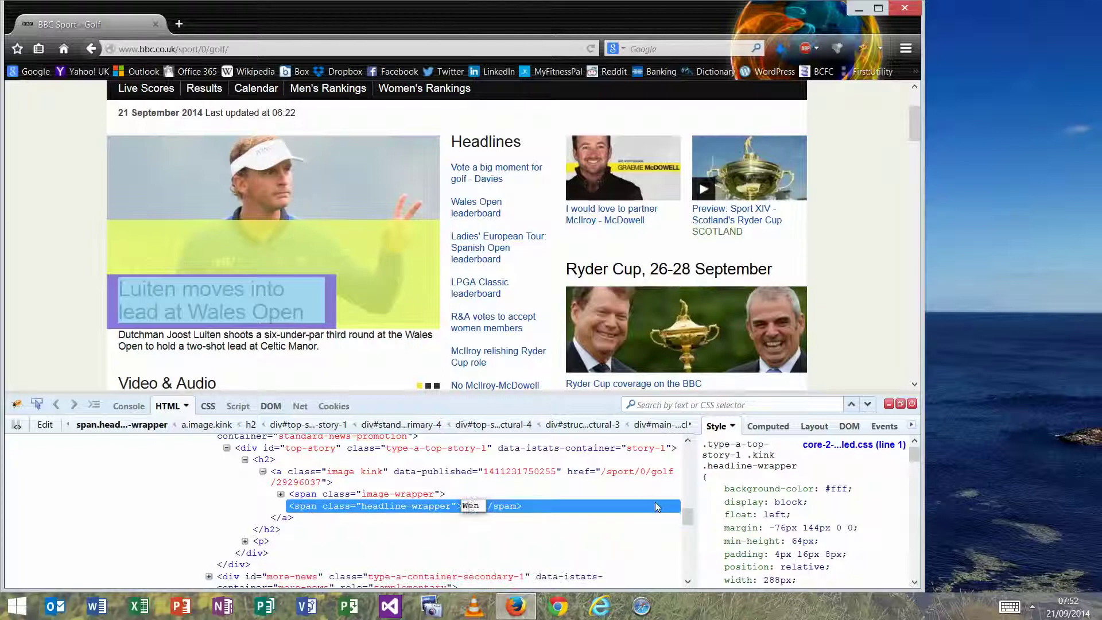
text(keninson)
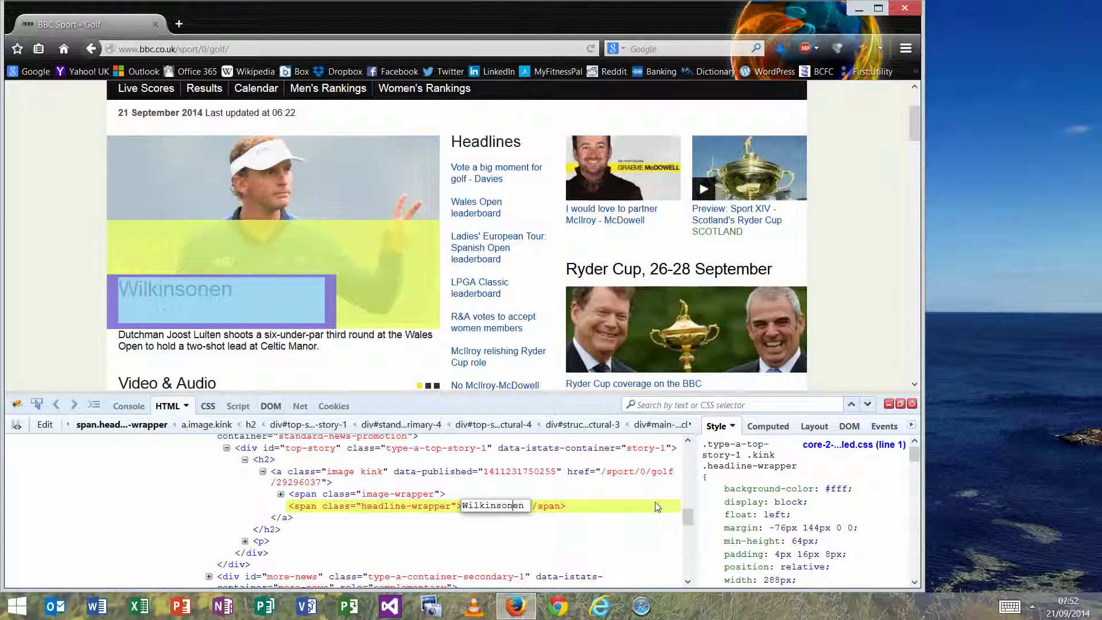
key(Delete)
key(Delete)
text(Wins)
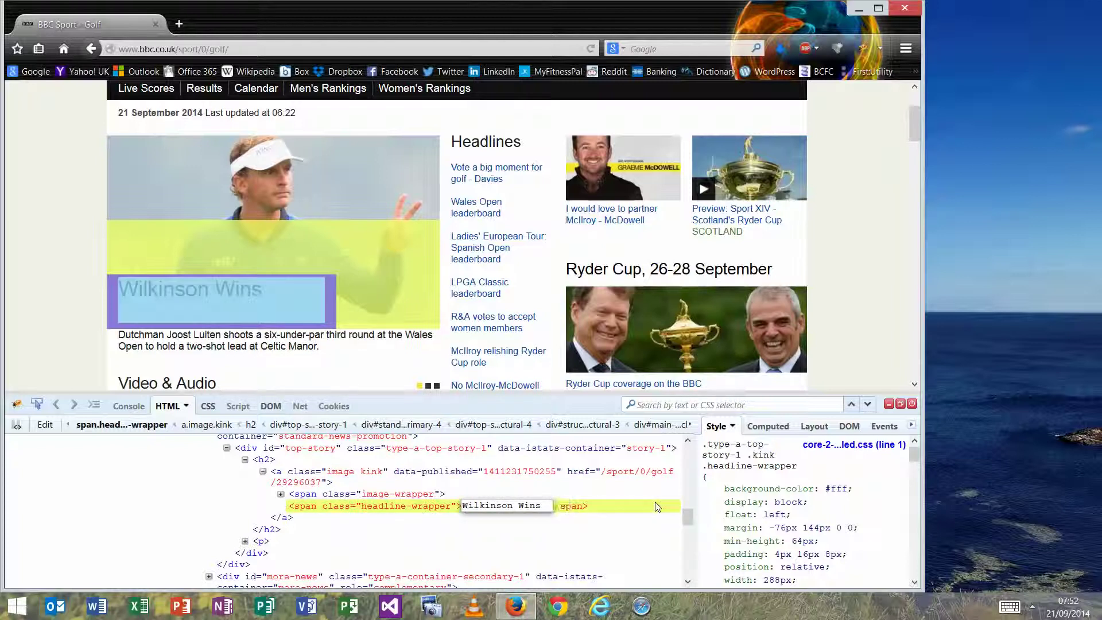
text( 2014 Br)
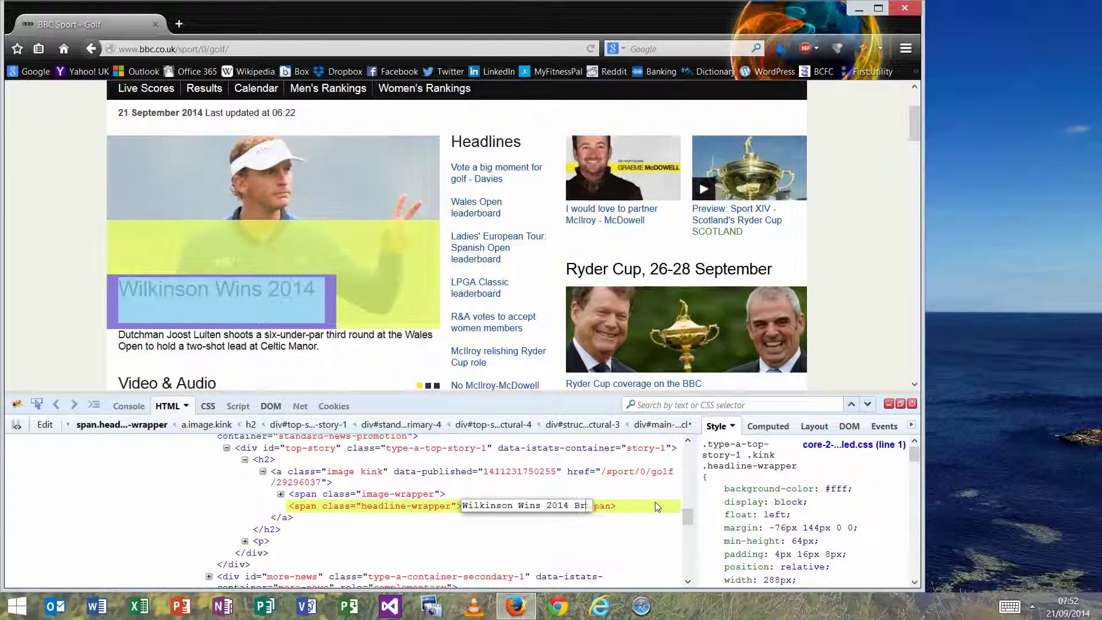
text(ian Bo)
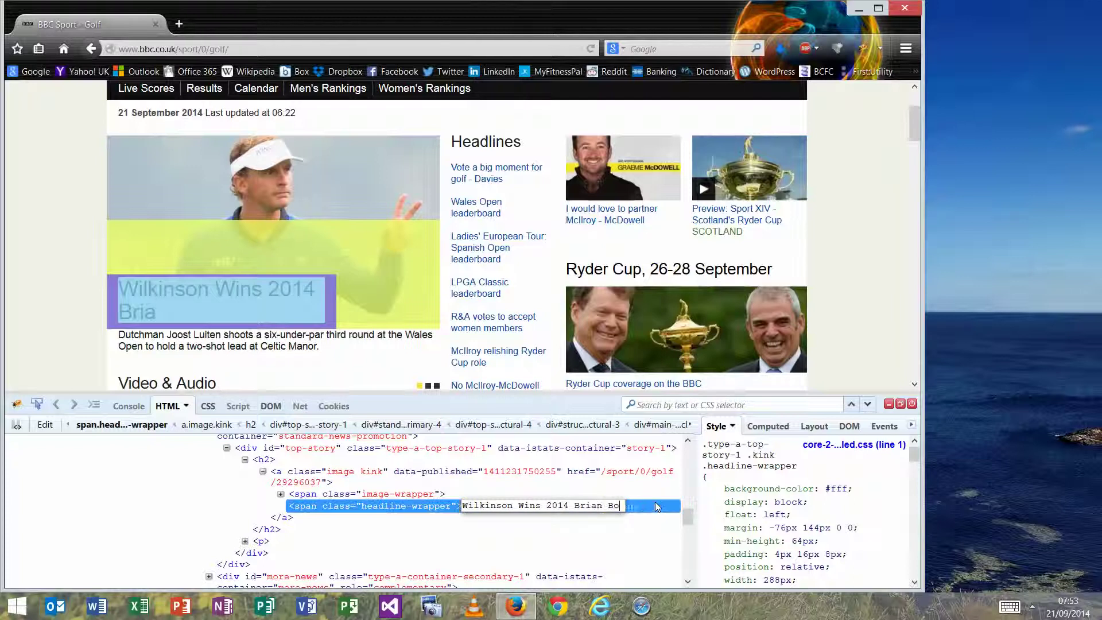
text(ru)
key(Return)
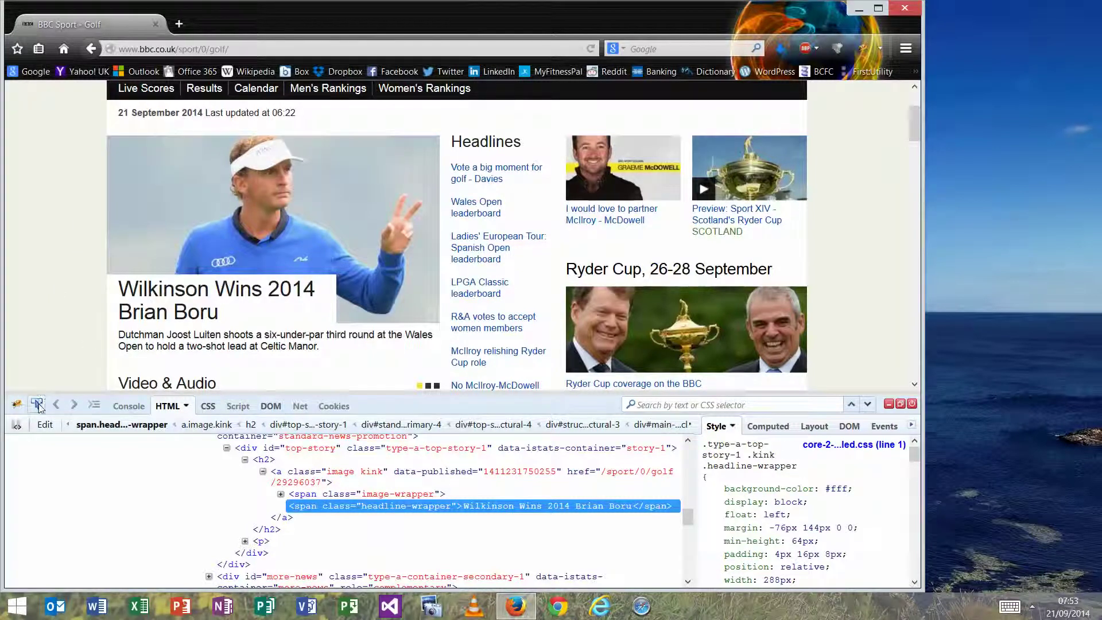
click(38, 407)
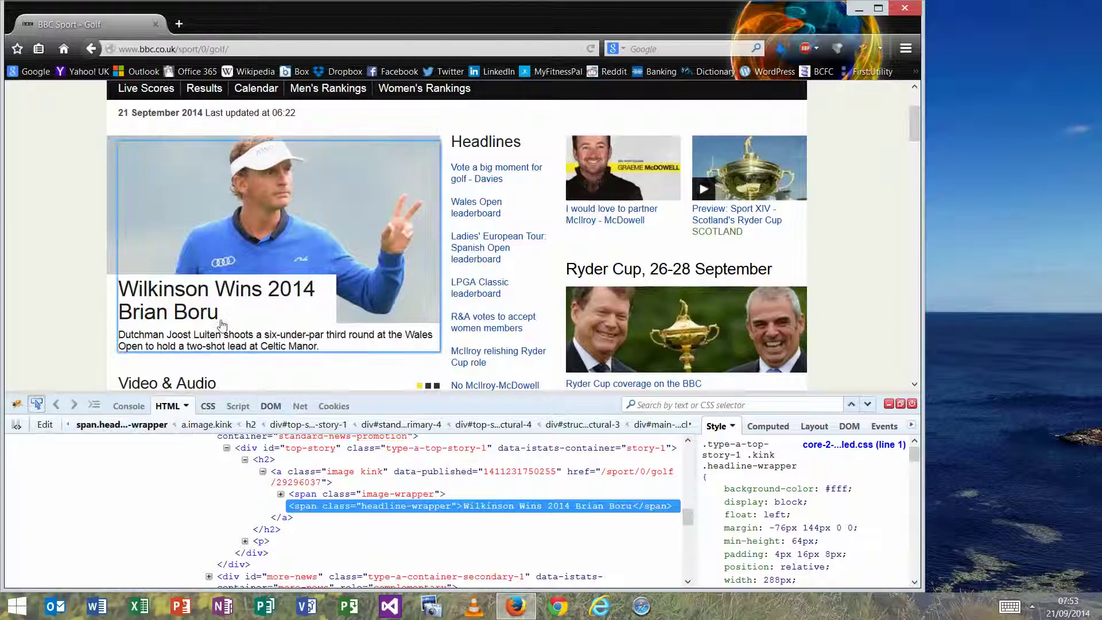
Step: Select the lead story's summary paragraph and open its text for inline editing
click(208, 335)
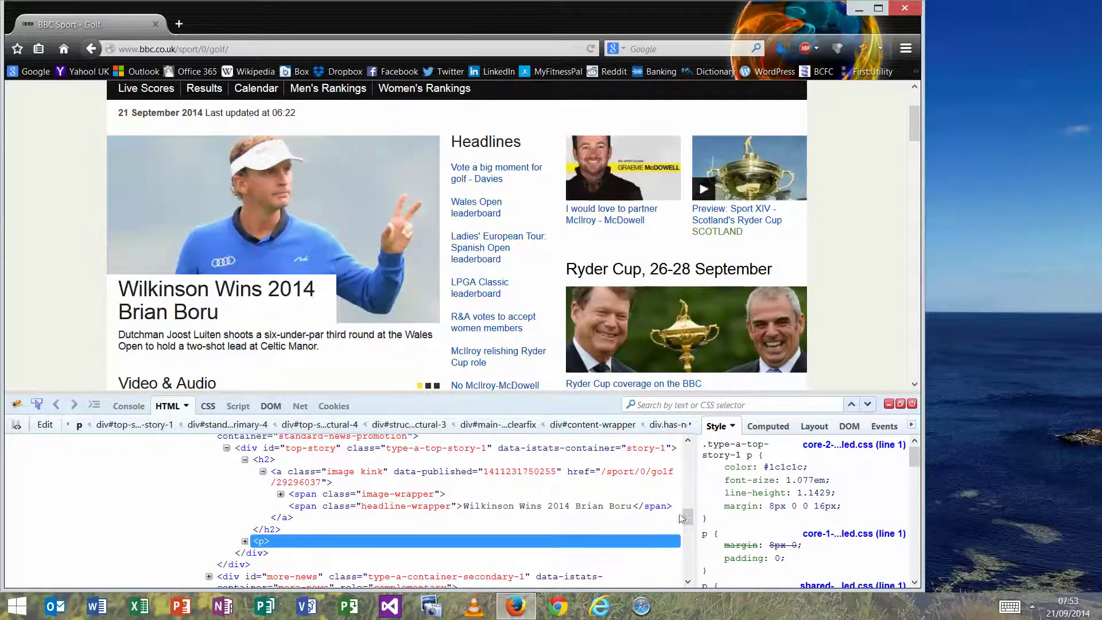
scroll(686, 520, down, 2)
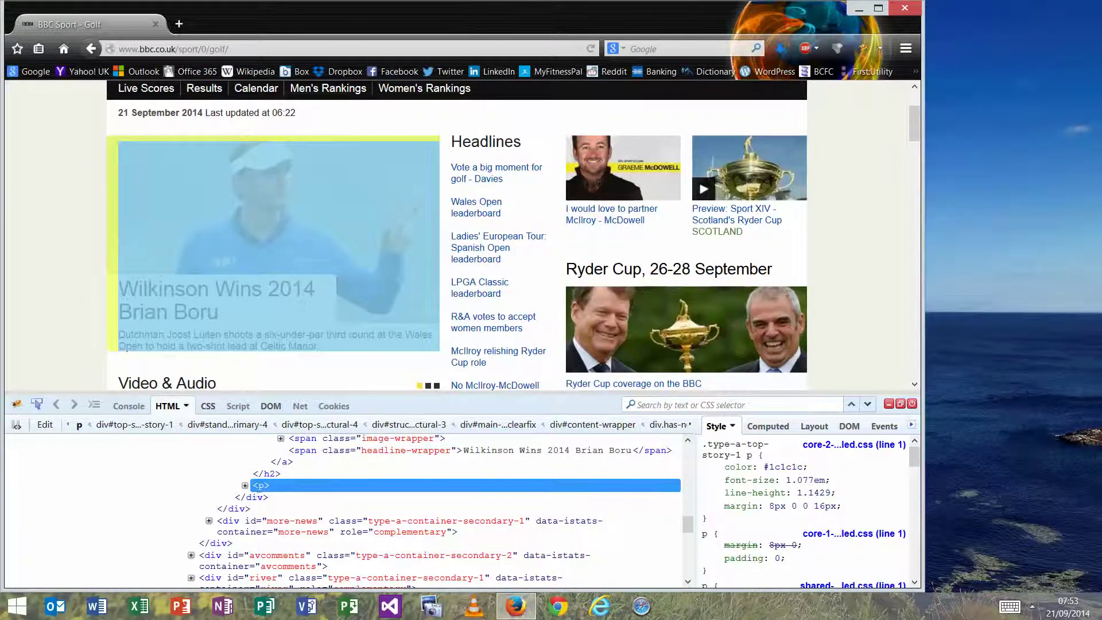
click(244, 487)
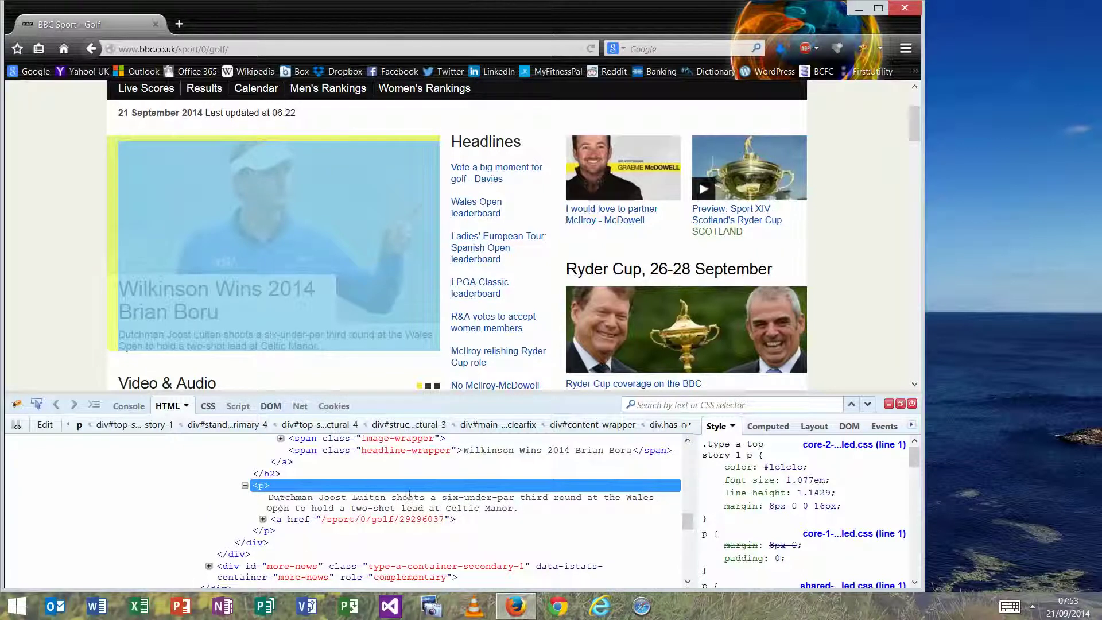
click(362, 499)
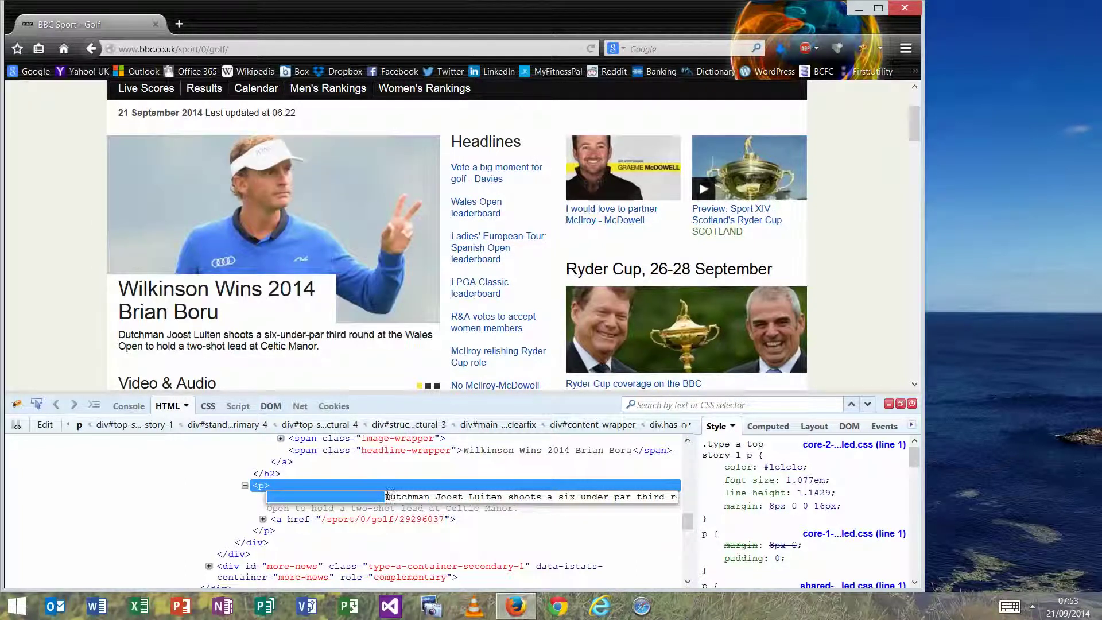
key(BackSpace)
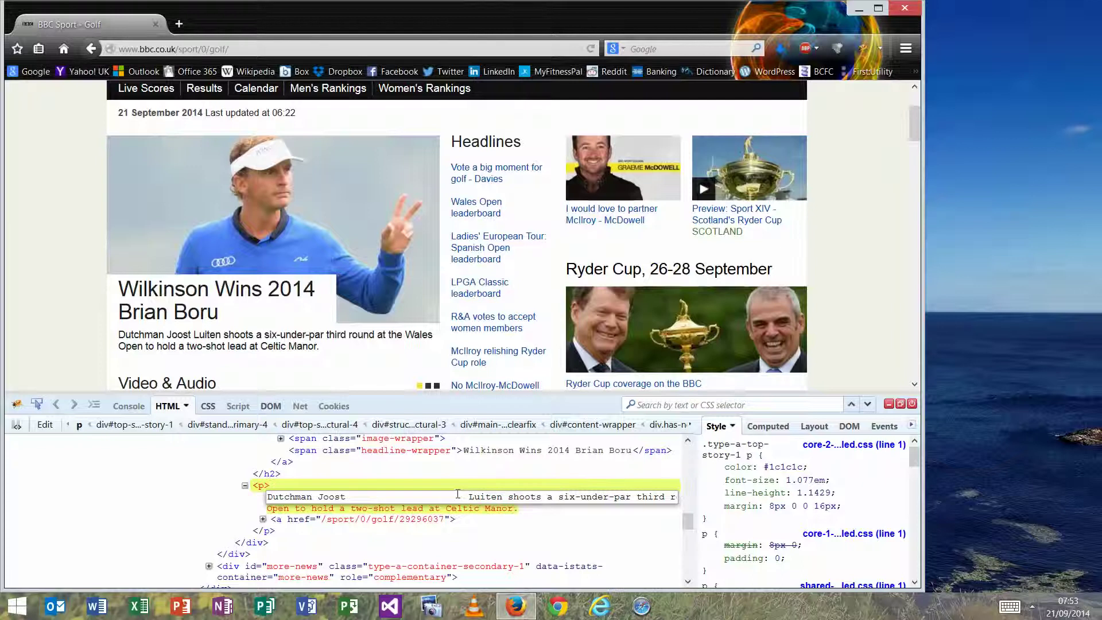
key(BackSpace)
key(BackSpace)
key(BackSpace)
key(BackSpace)
key(BackSpace)
key(BackSpace)
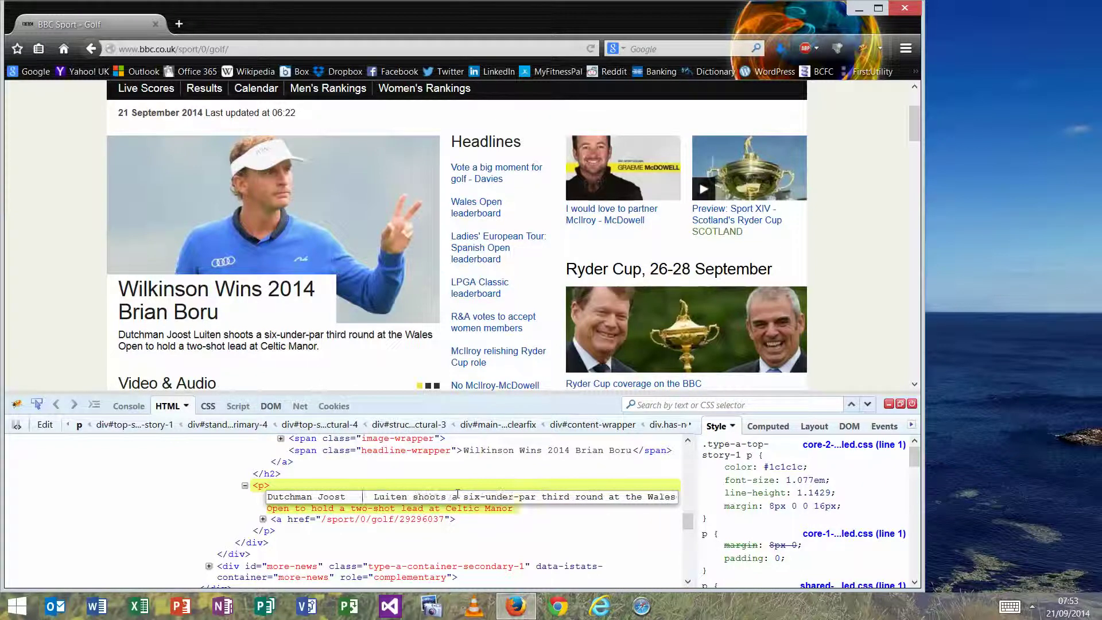
key(shift+Home)
key(BackSpace)
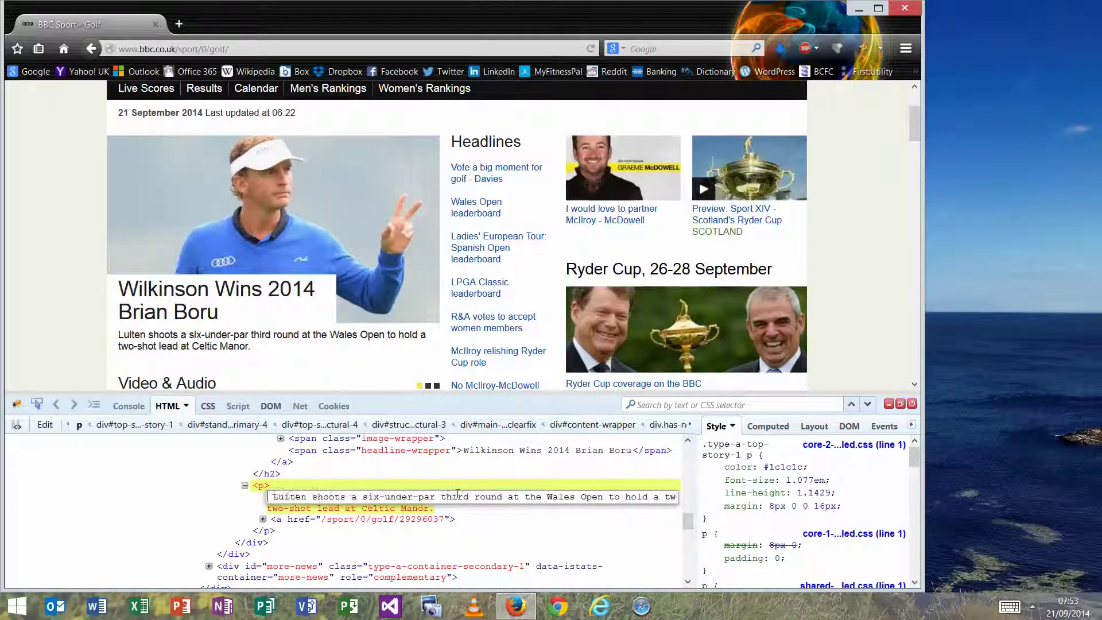
key(Right)
key(Right)
key(Right)
key(Right)
key(Right)
key(Right)
key(Right)
key(Right)
key(Right)
key(Right)
key(Right)
key(Right)
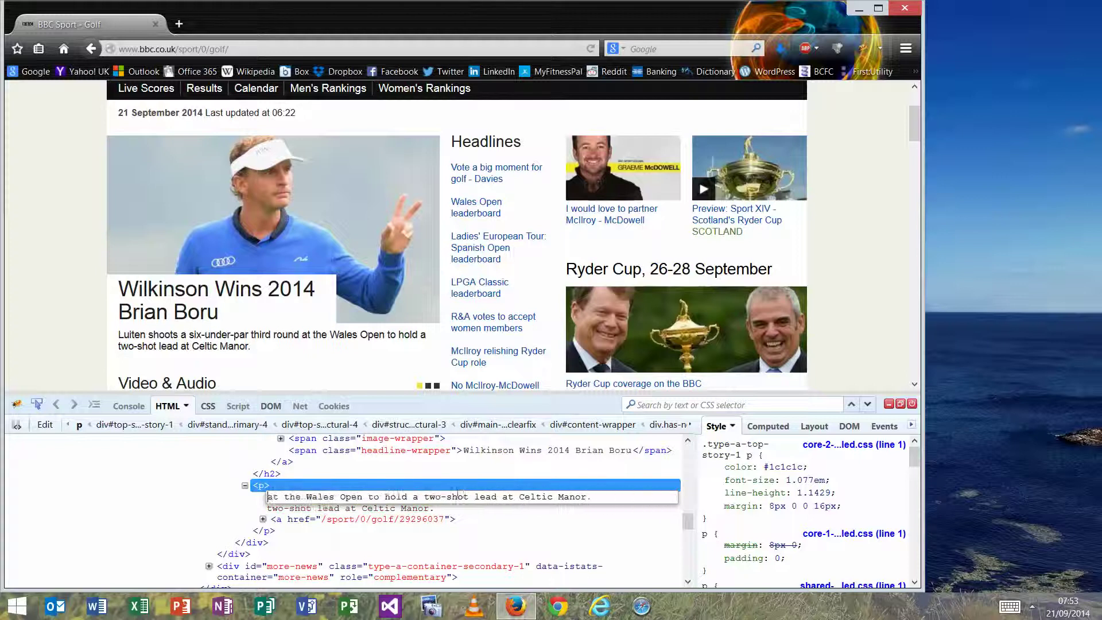
key(Right)
key(Right)
key(Right)
key(Right)
key(Right)
key(Right)
key(Right)
key(Right)
key(Right)
key(Right)
key(Right)
key(Right)
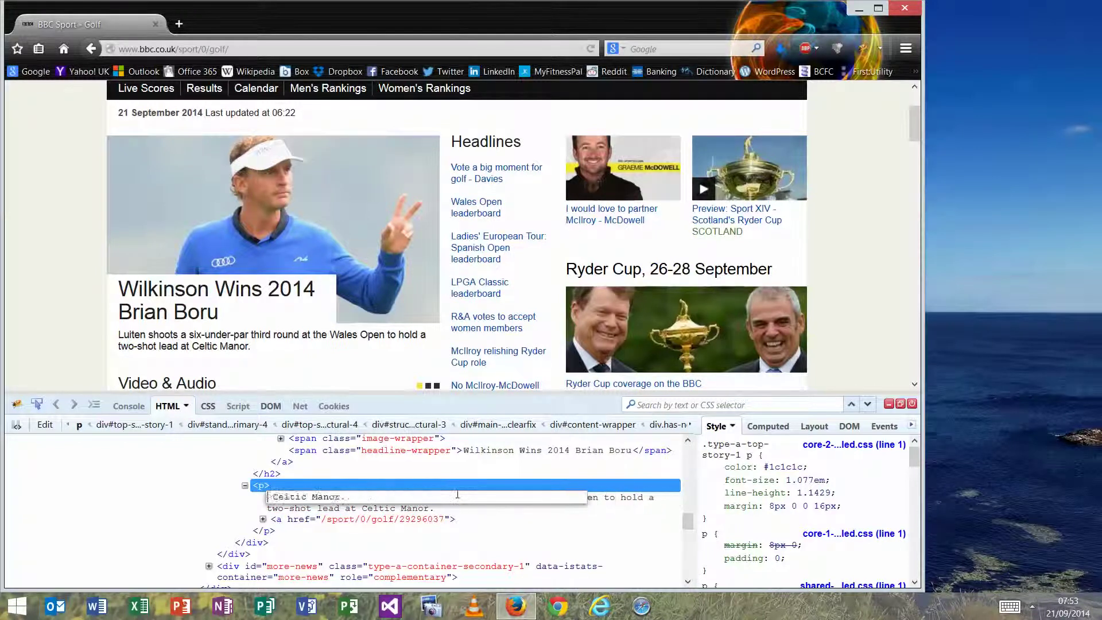
key(shift+Home)
key(BackSpace)
text(Ri)
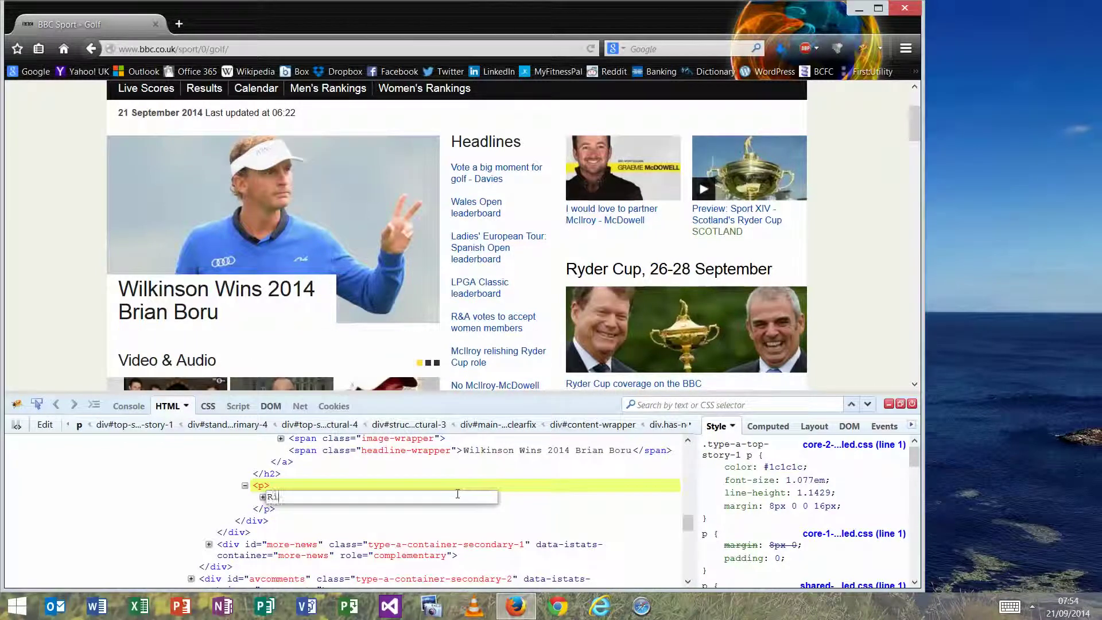
text(chard Wilk)
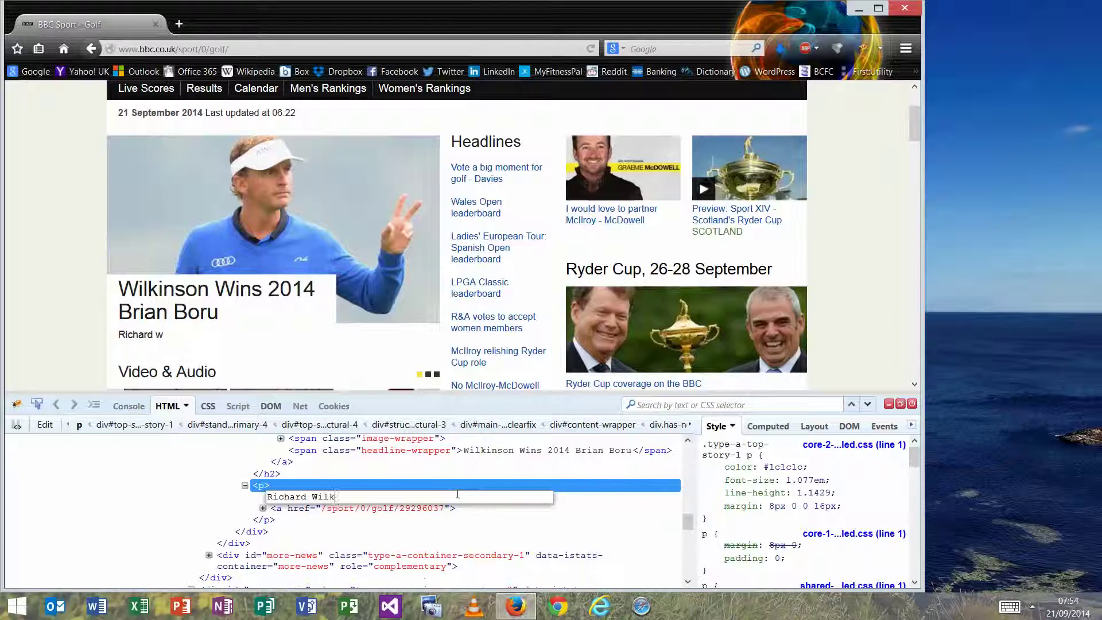
text(inson sc)
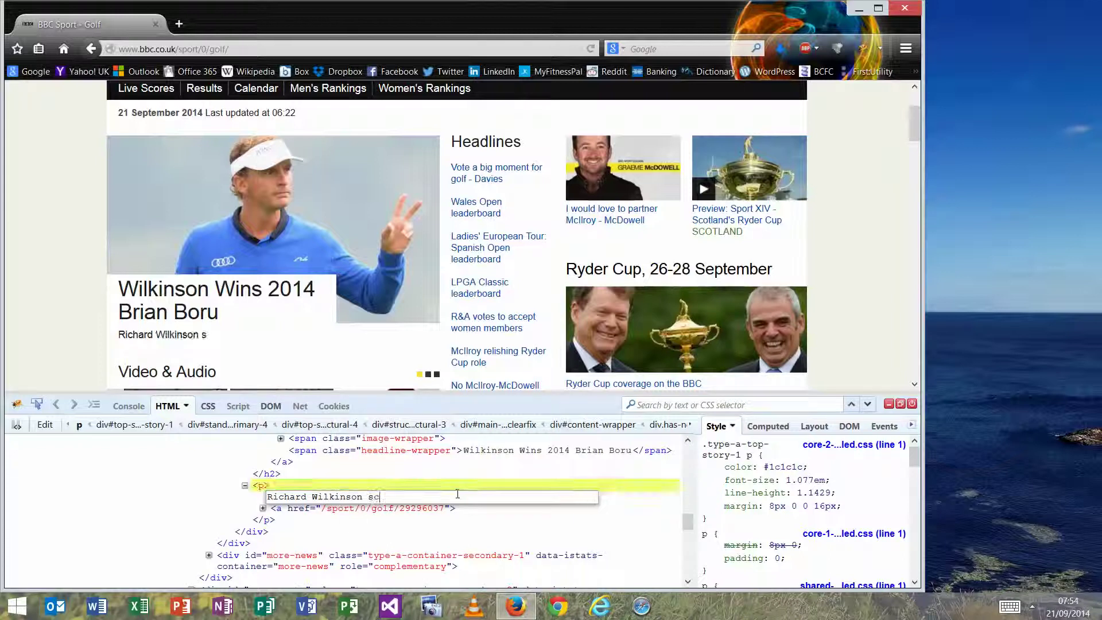
text(ores a reco)
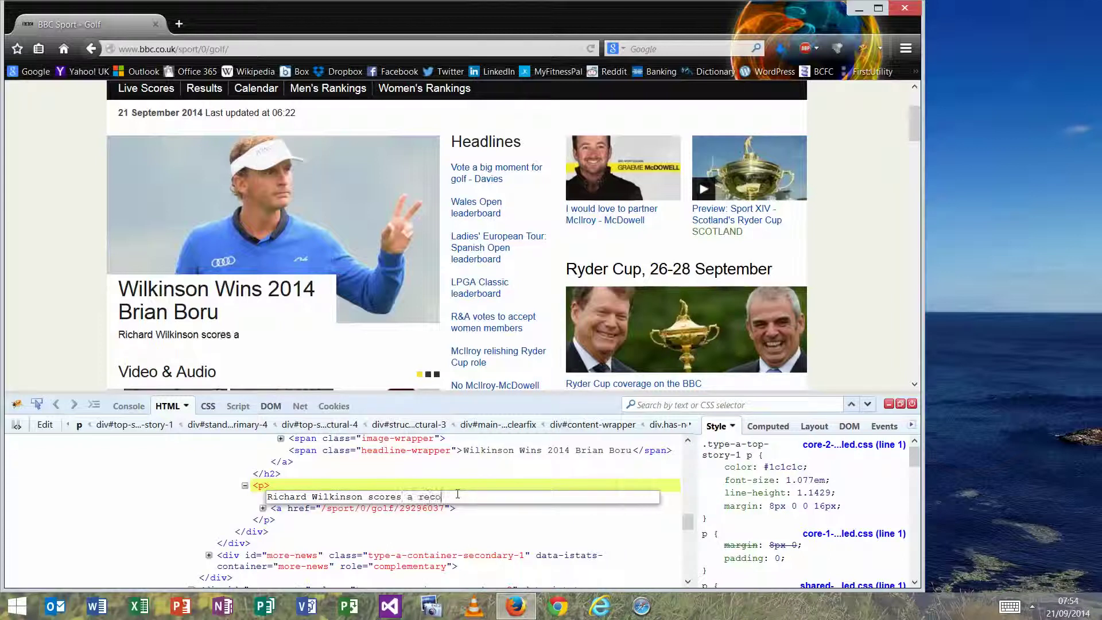
text(rd )
text(63' to)
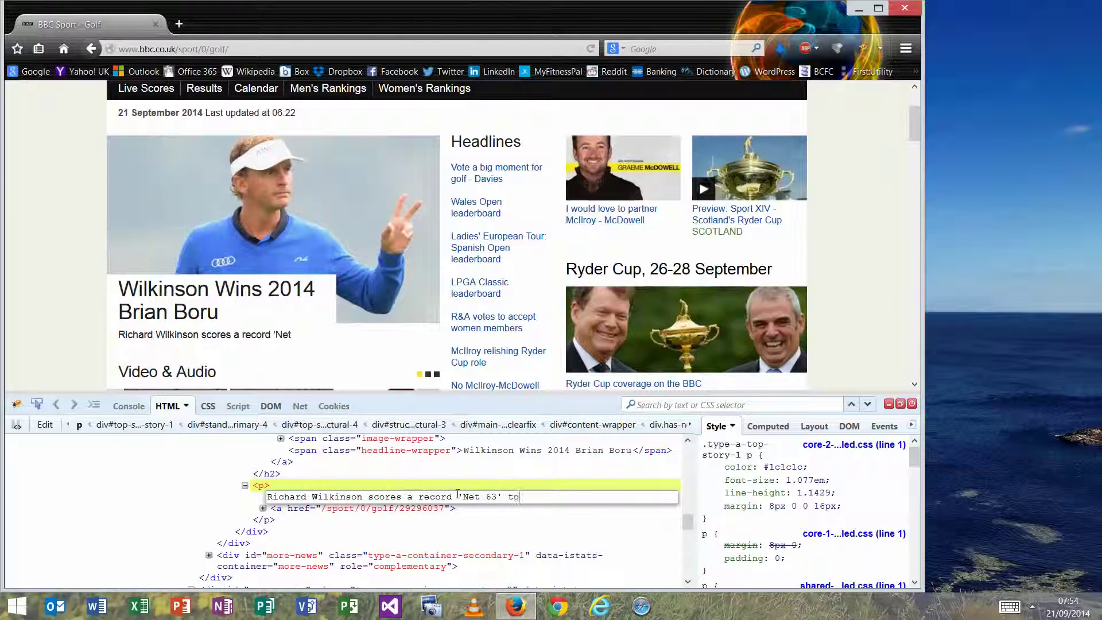
text( t)
text(th t)
text(he annual B)
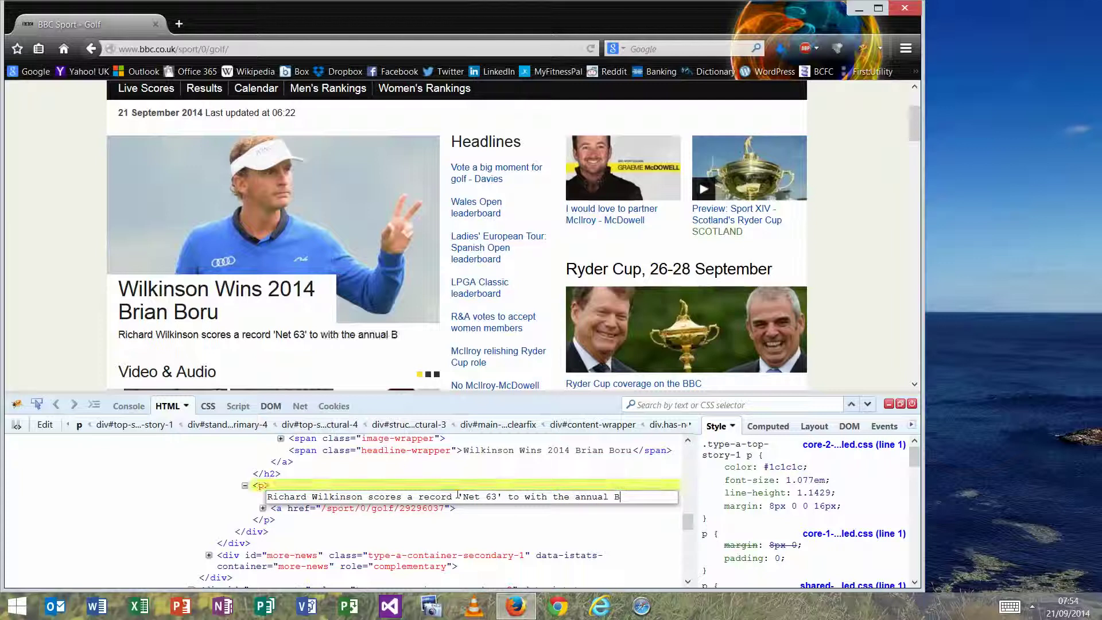
text(riam )
text(Bor)
text(u at )
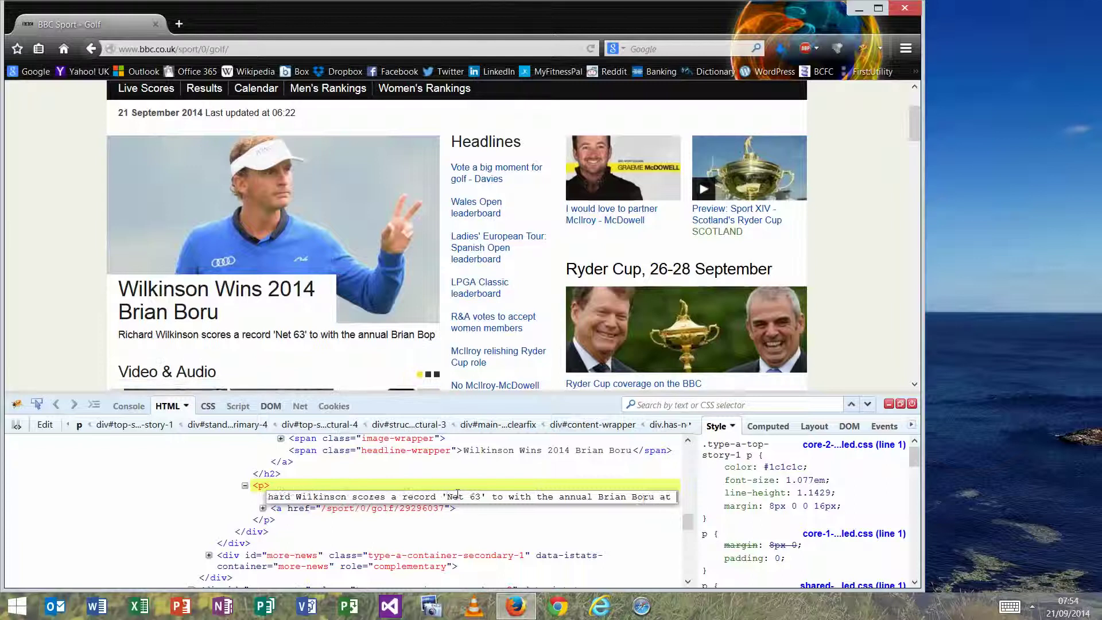
text(Cockls Mo)
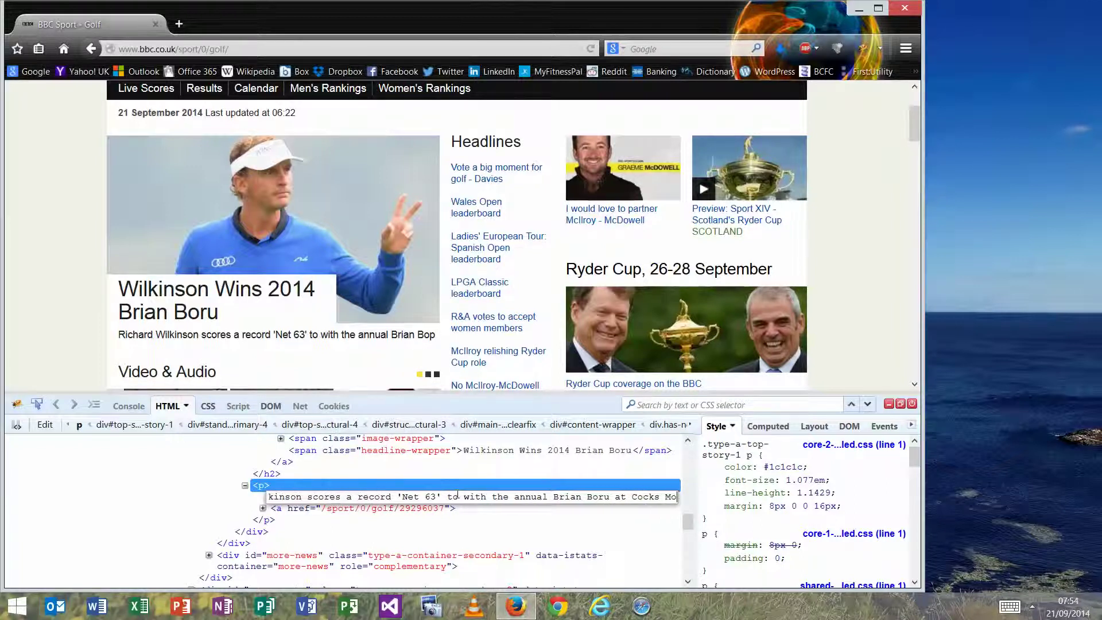
text(ots)
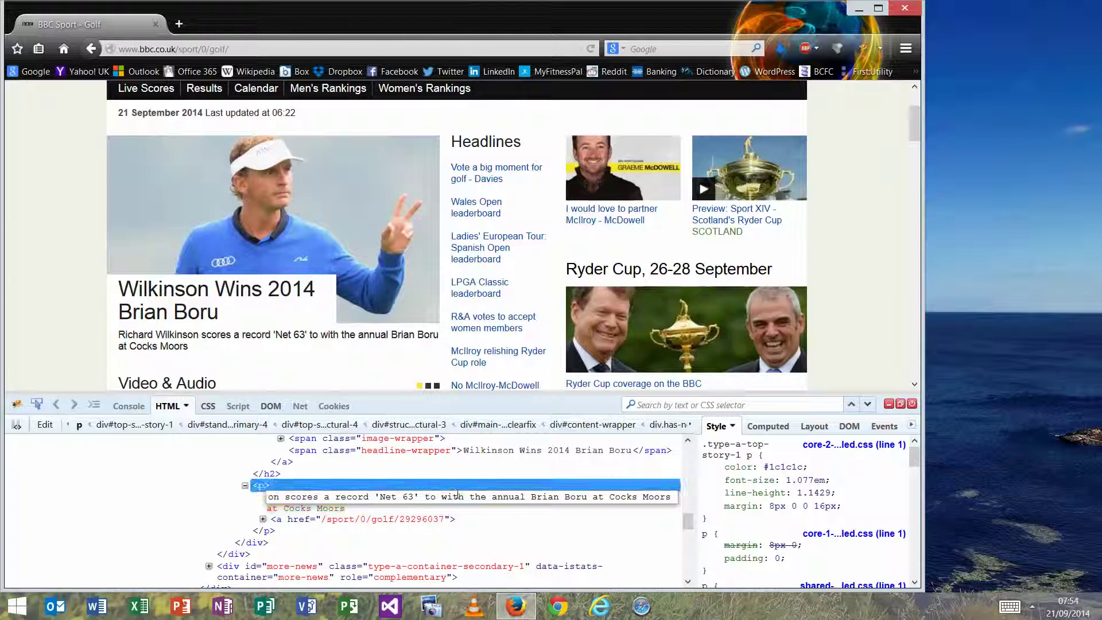
text(.)
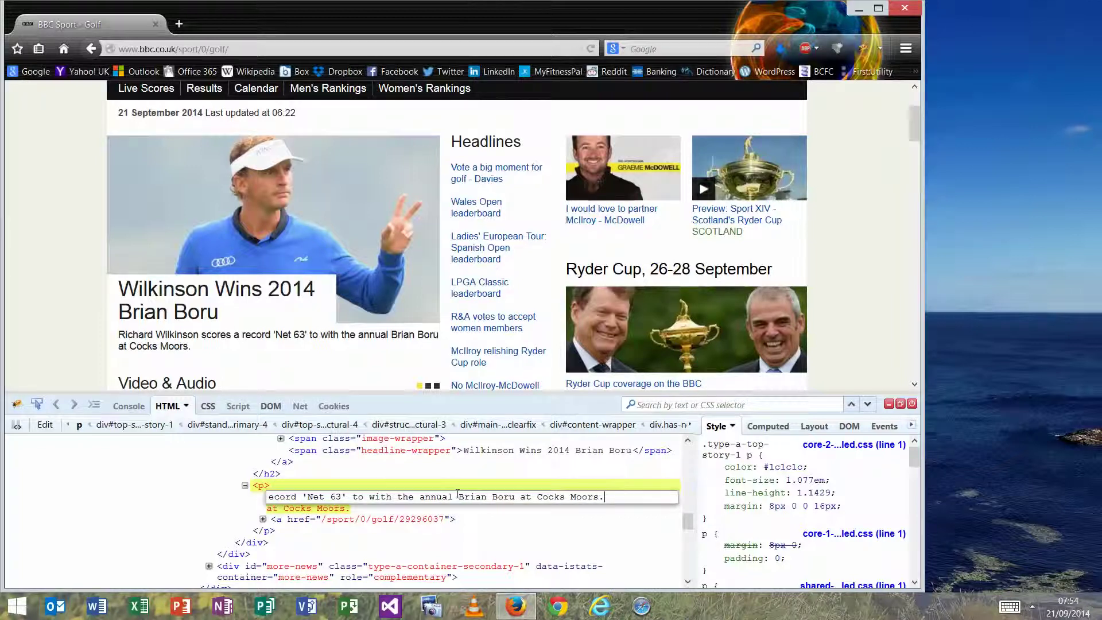
key(Return)
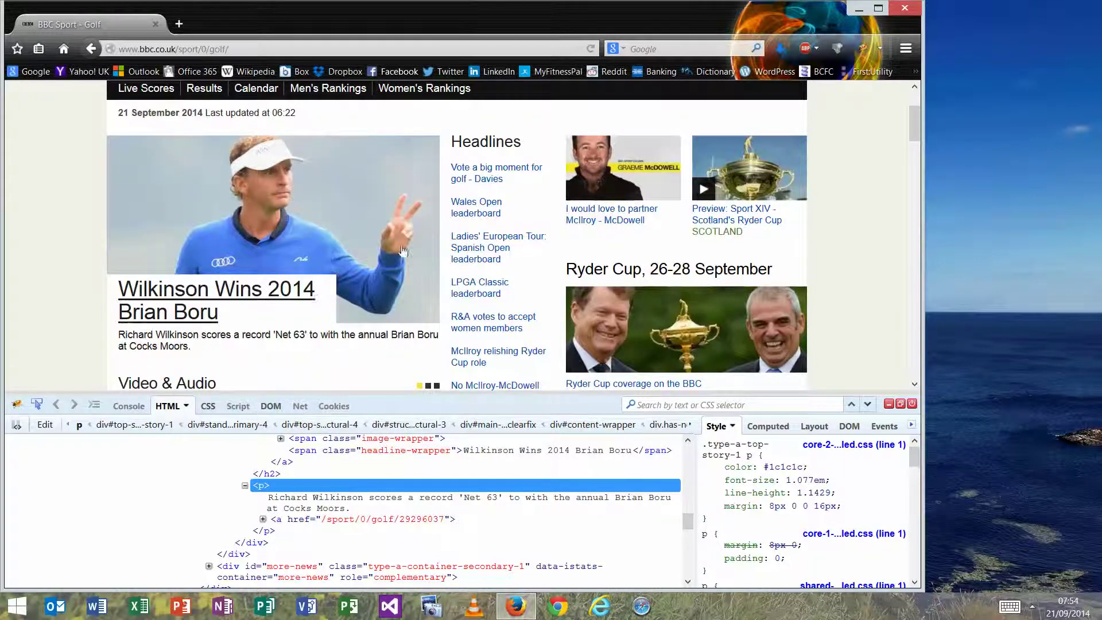
click(37, 406)
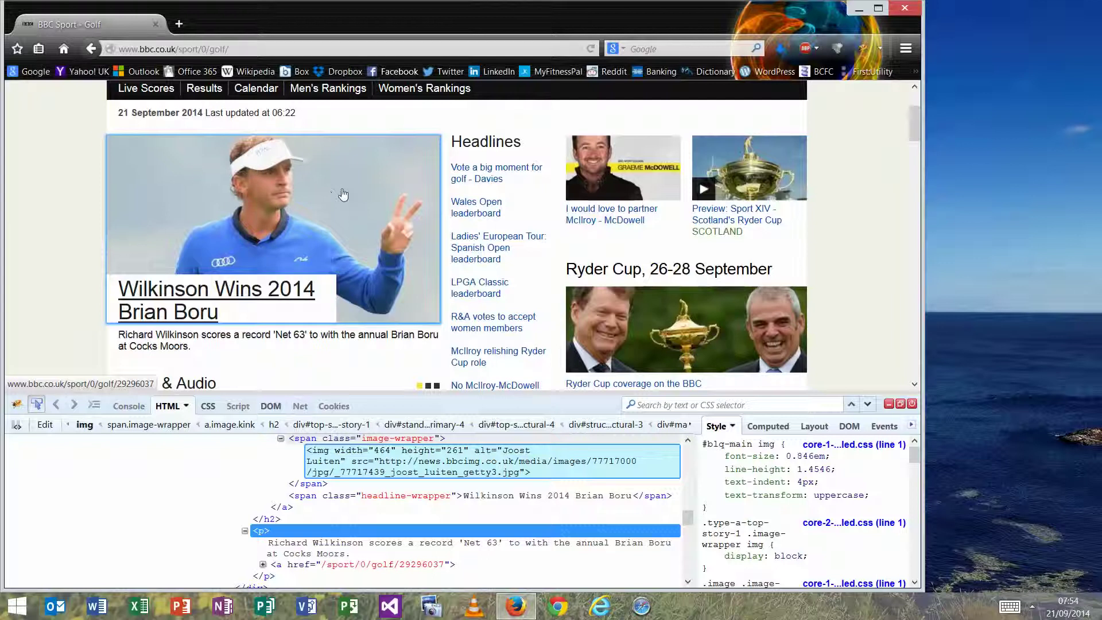
Step: Select the lead photo's img node, showing its 464 by 261 source file
click(387, 247)
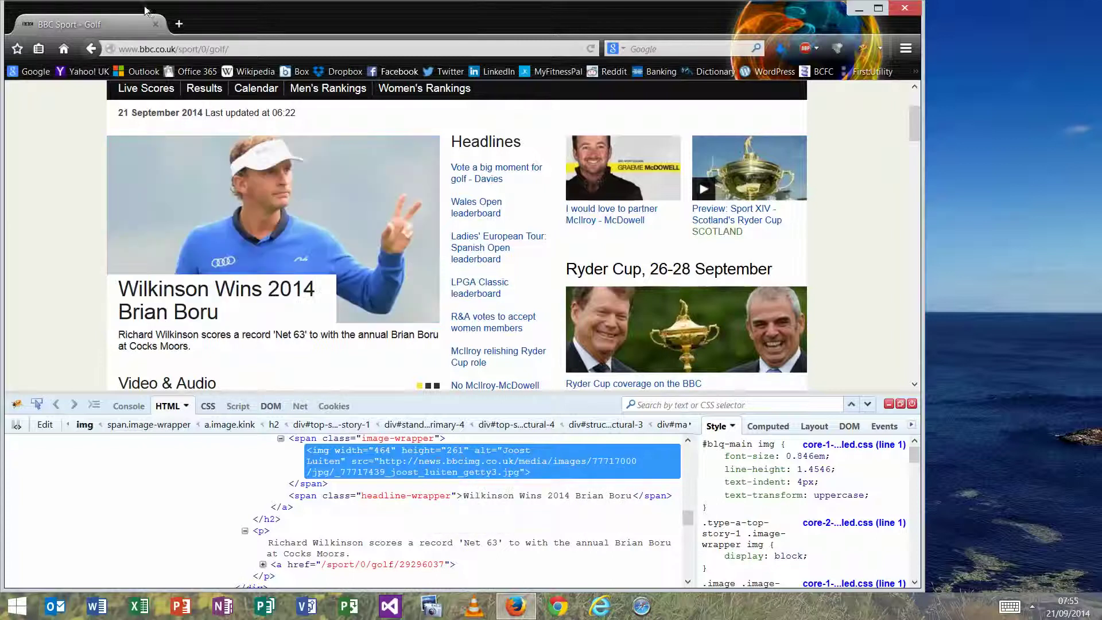
Step: Load FileSmelt in a new tab from the 'filesm' address suggestion
click(180, 24)
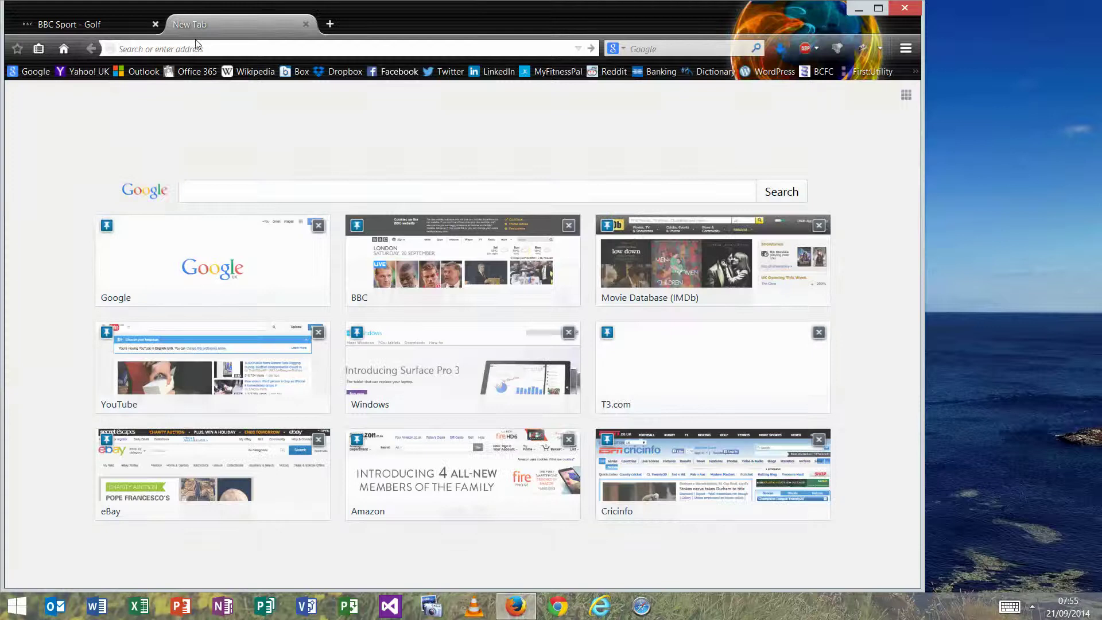
text(file)
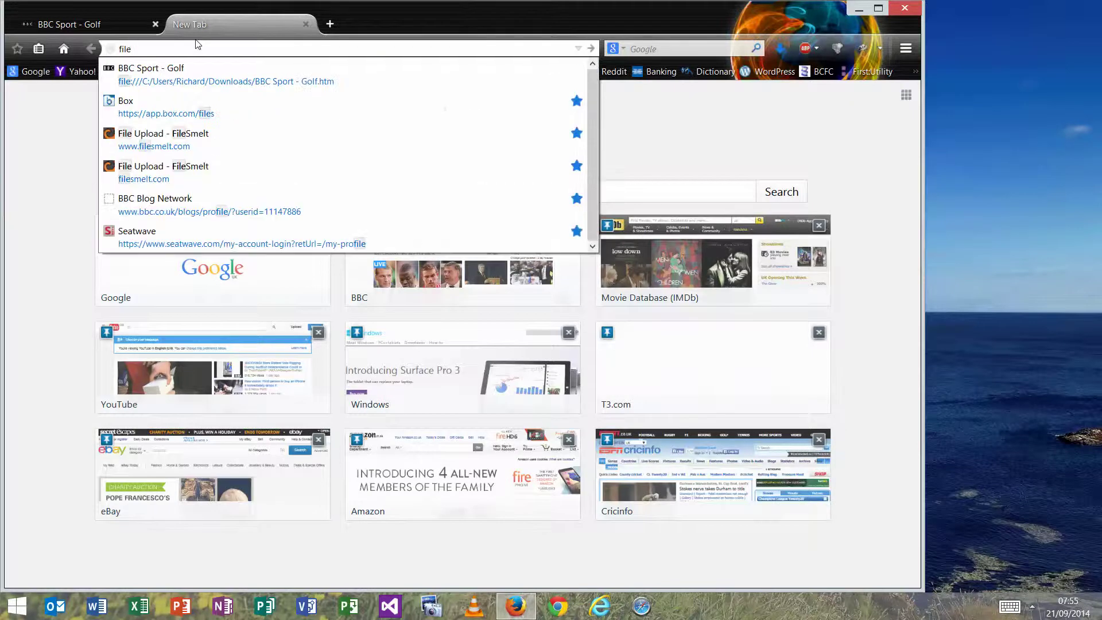
text(sm)
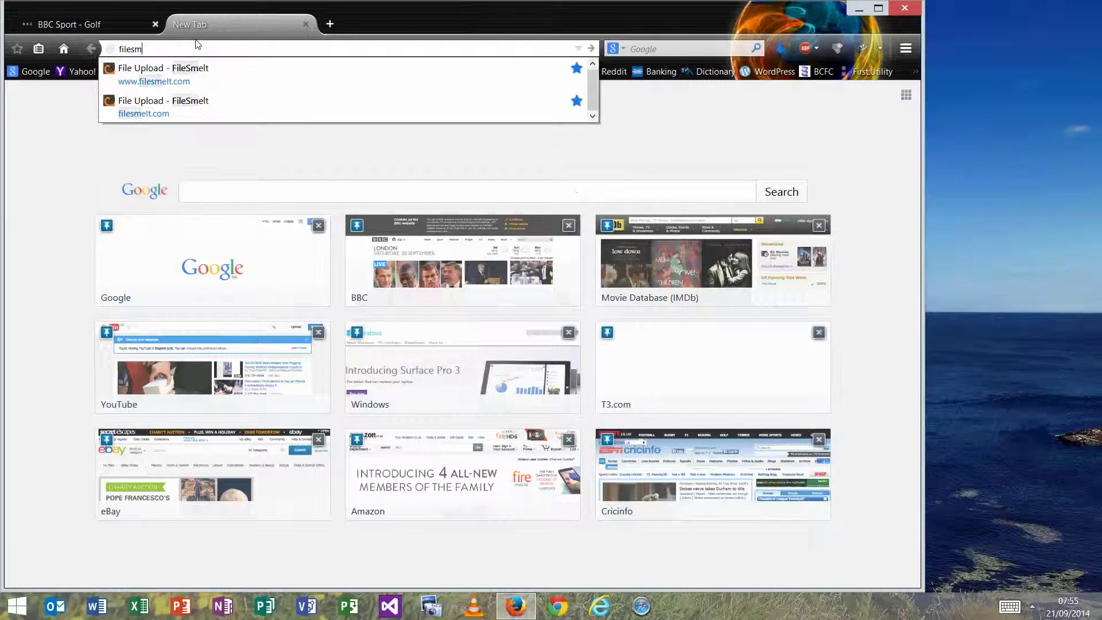
key(Down)
key(Down)
key(Return)
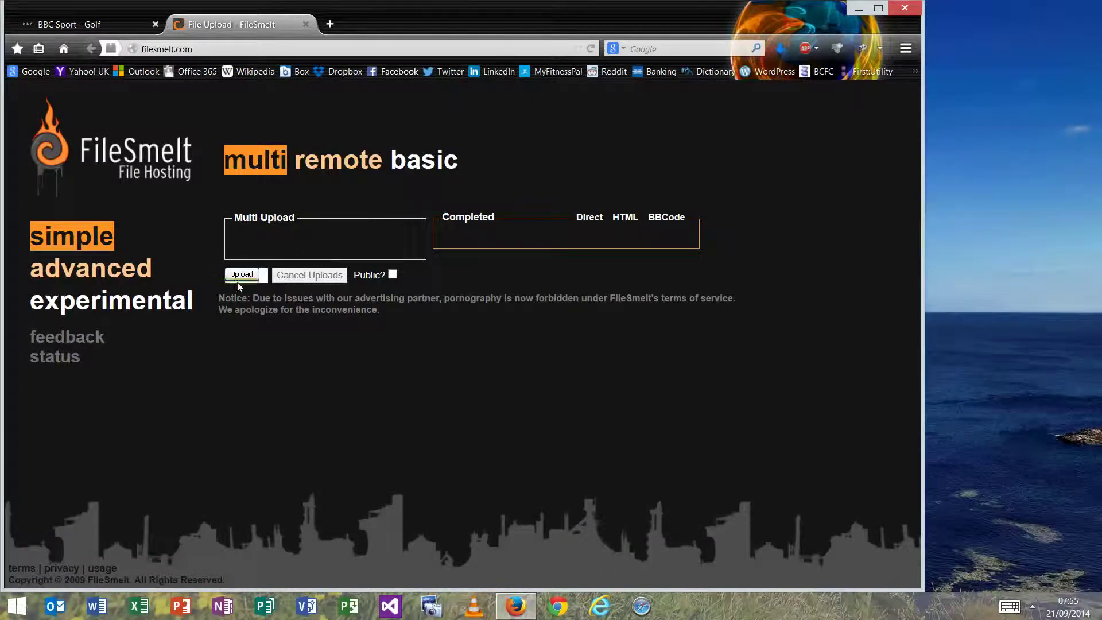
click(241, 278)
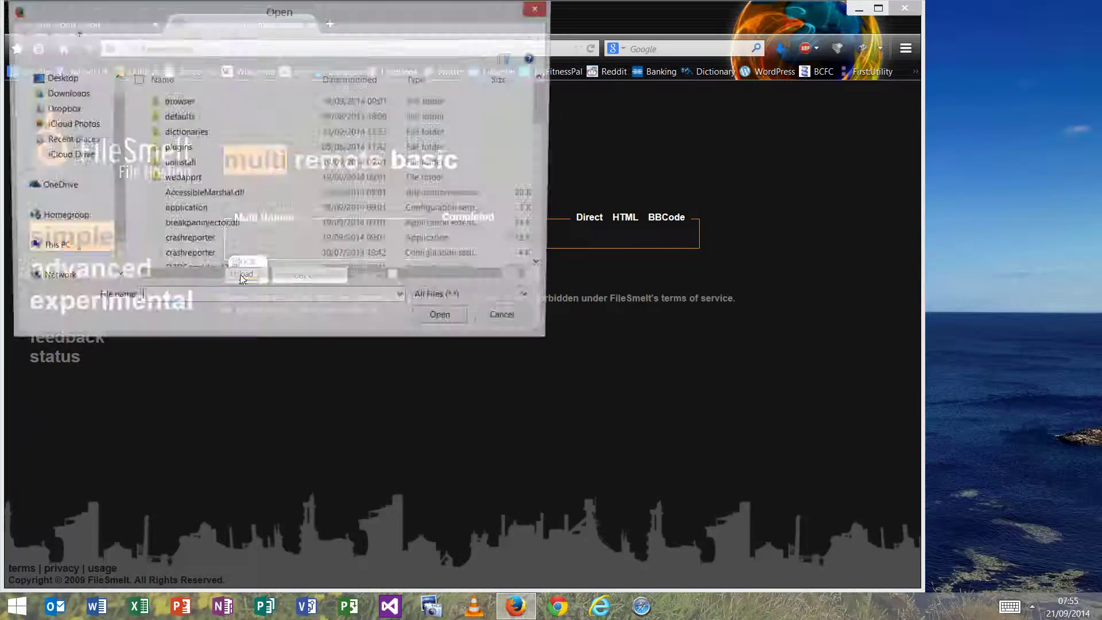
Step: Browse OneDrive to the Pictures > Events > Brian Boru 14 folder
click(54, 186)
click(183, 134)
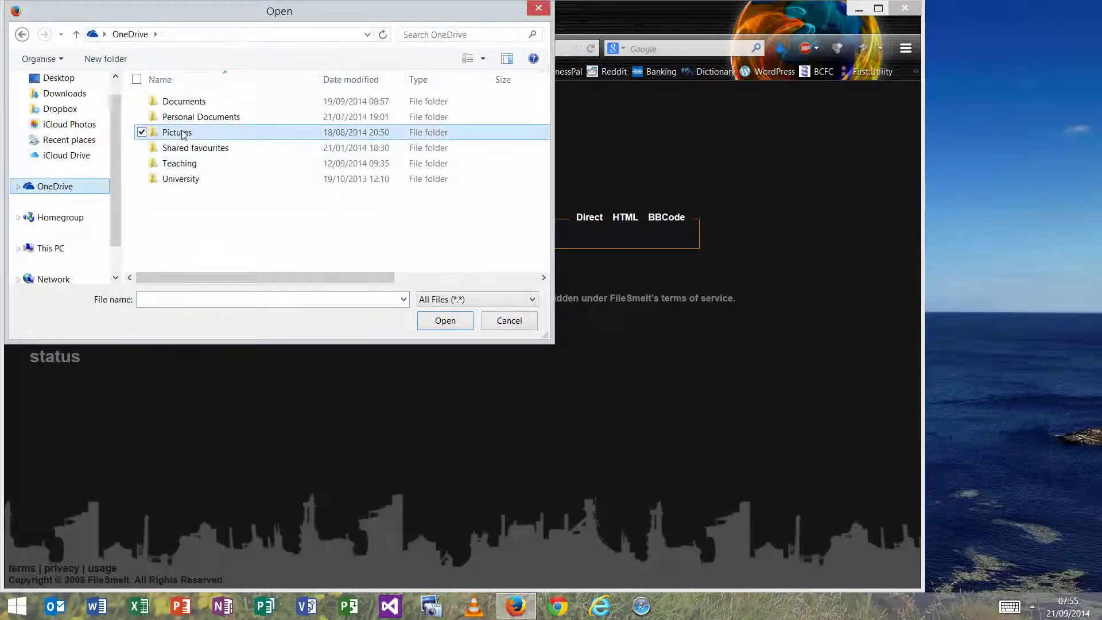
double_click(183, 135)
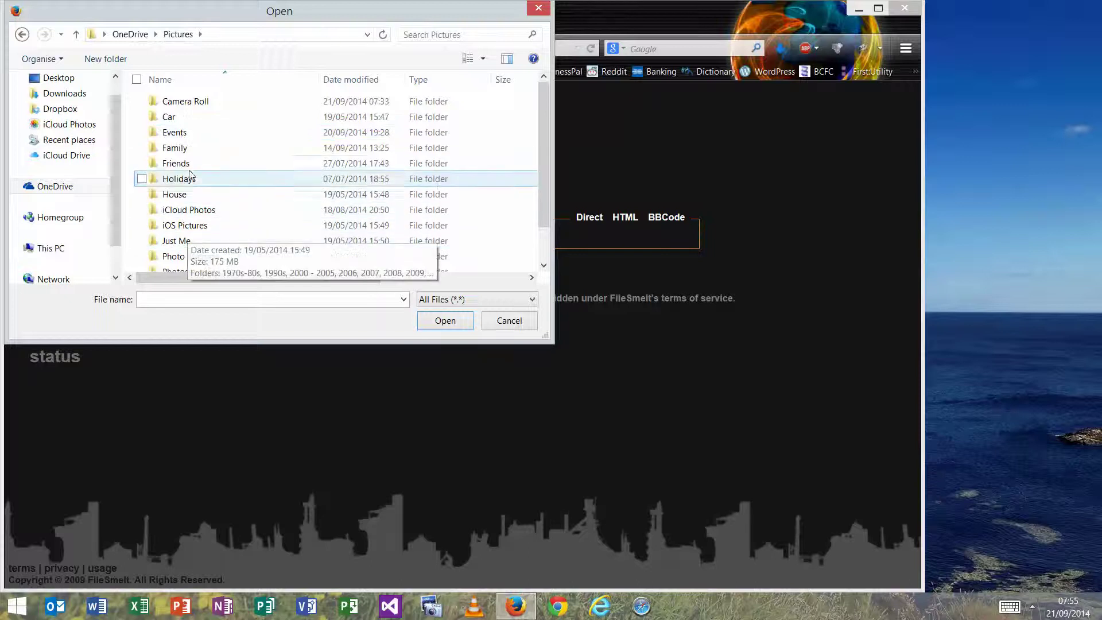
click(186, 136)
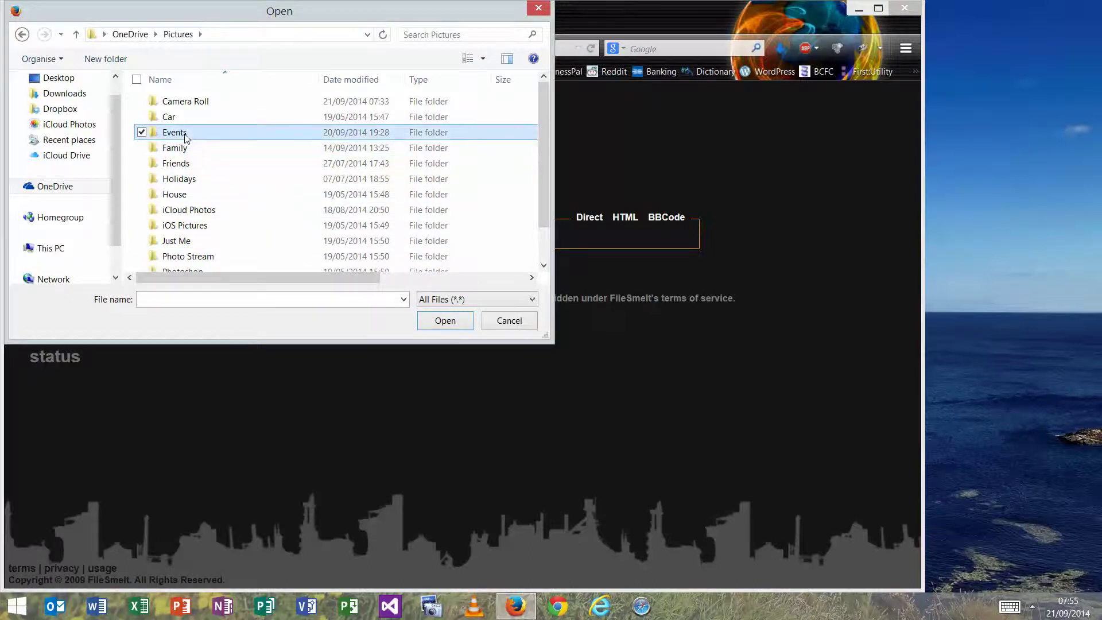
right_click(185, 136)
click(187, 142)
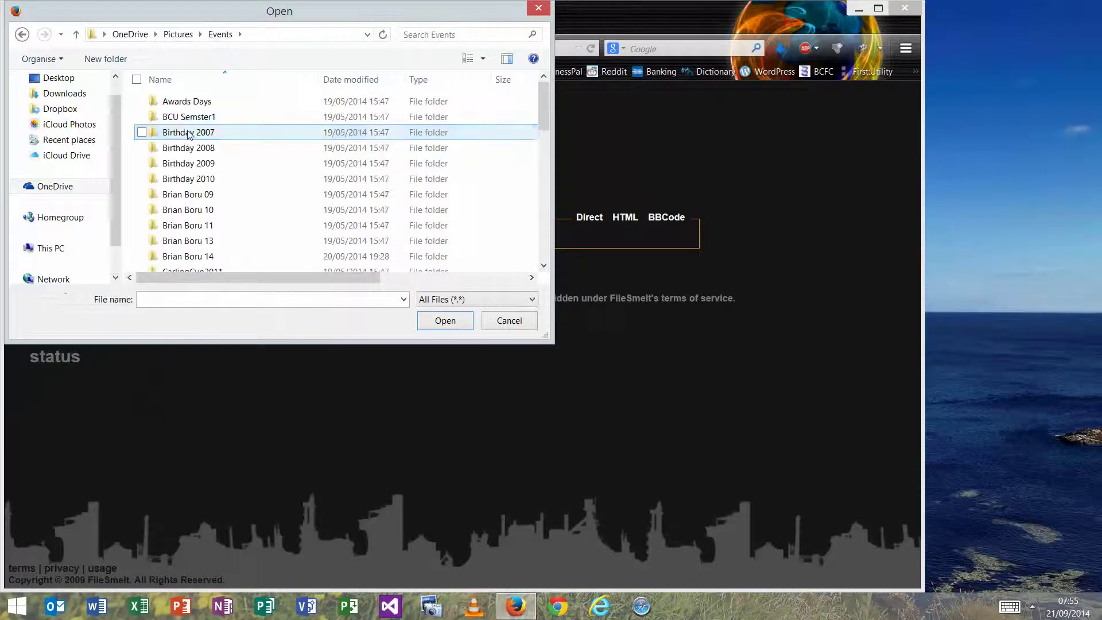
double_click(204, 257)
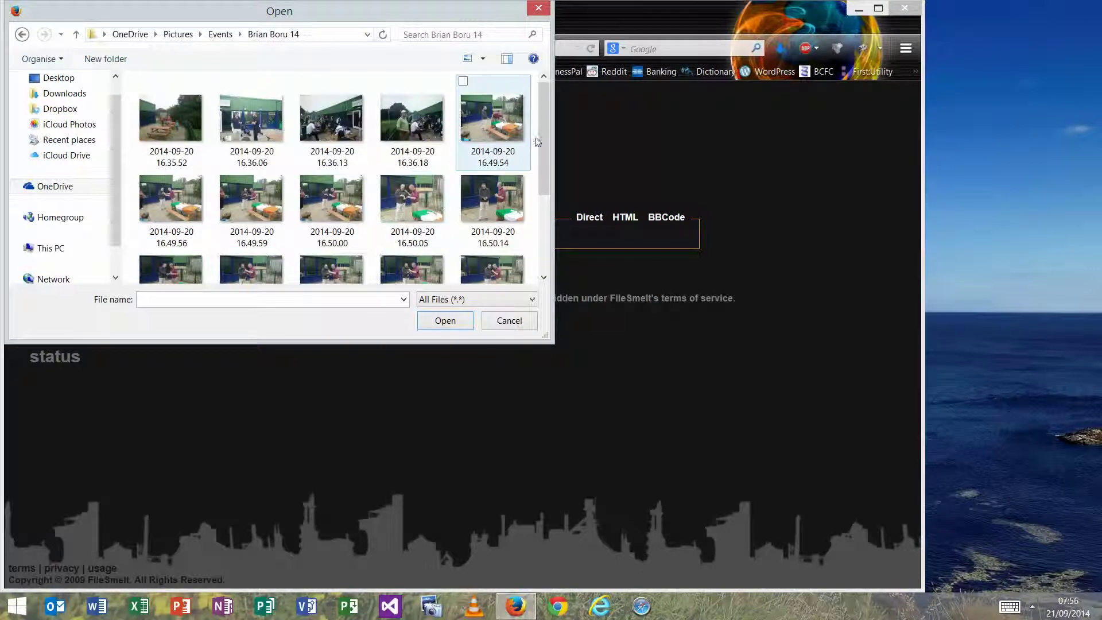
Step: Upload the 2014-09-20 16.50.05 photo and copy its link for the BBC tab
click(406, 198)
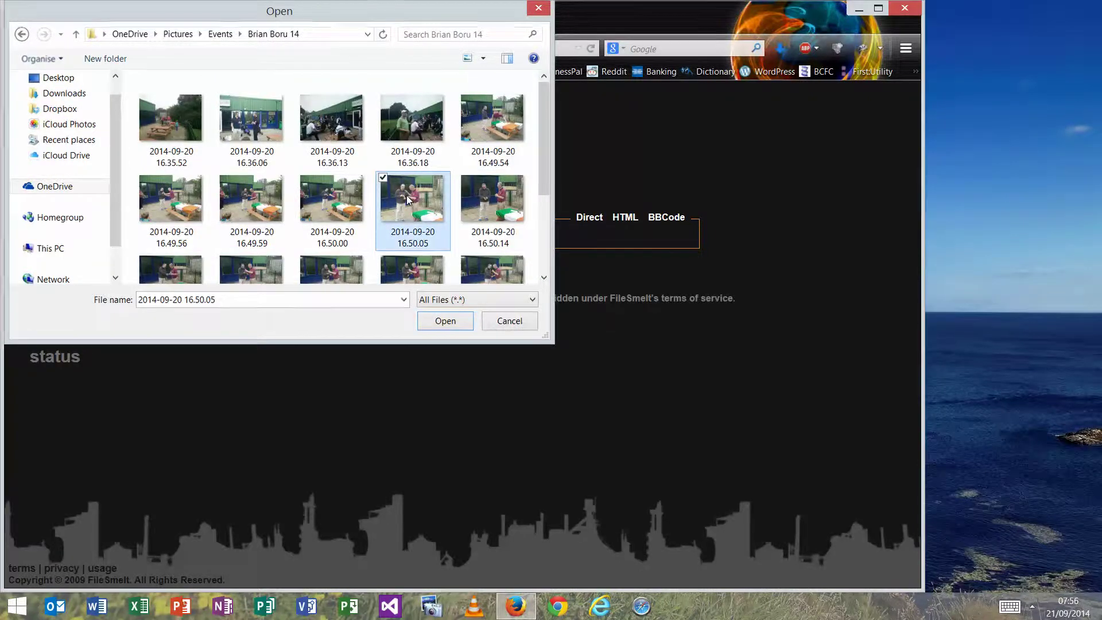
double_click(407, 195)
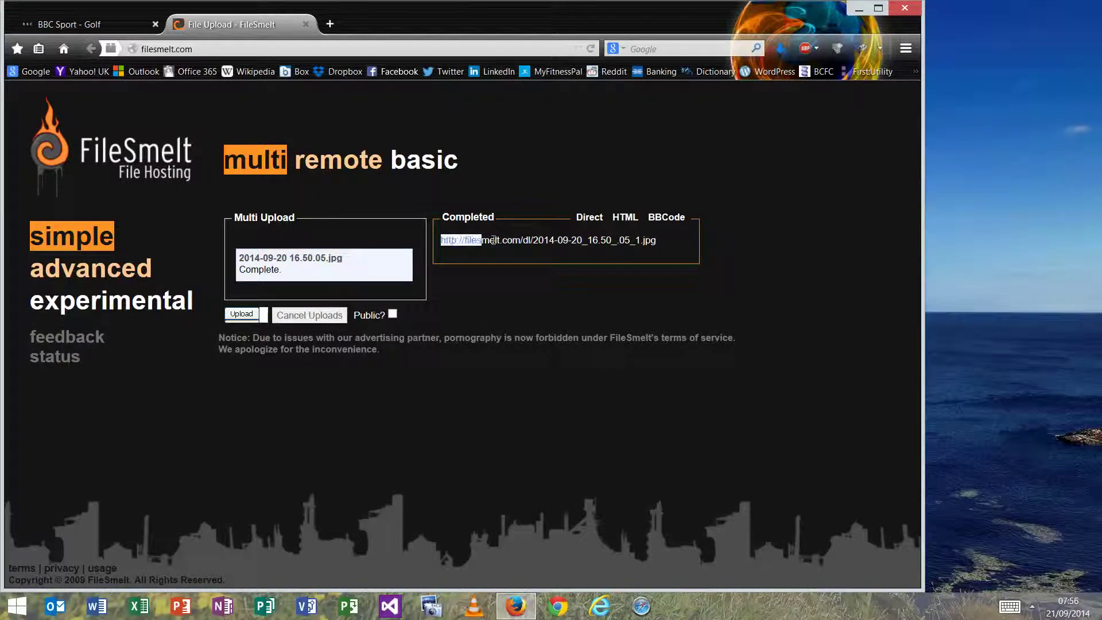
drag(442, 240, 657, 239)
key(ctrl+c)
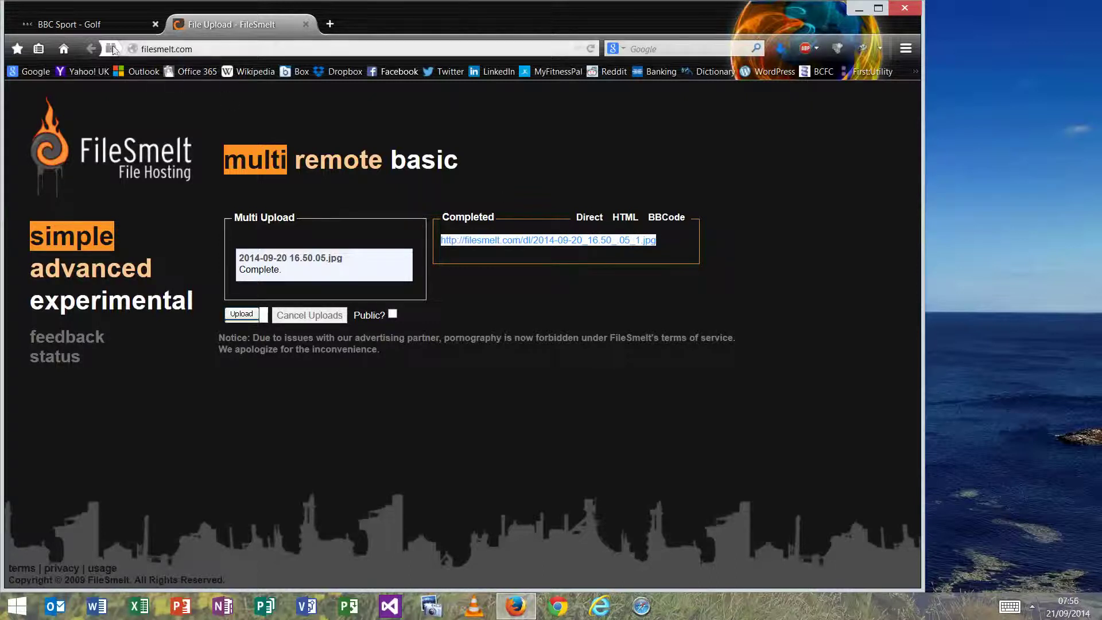
key(ctrl+Tab)
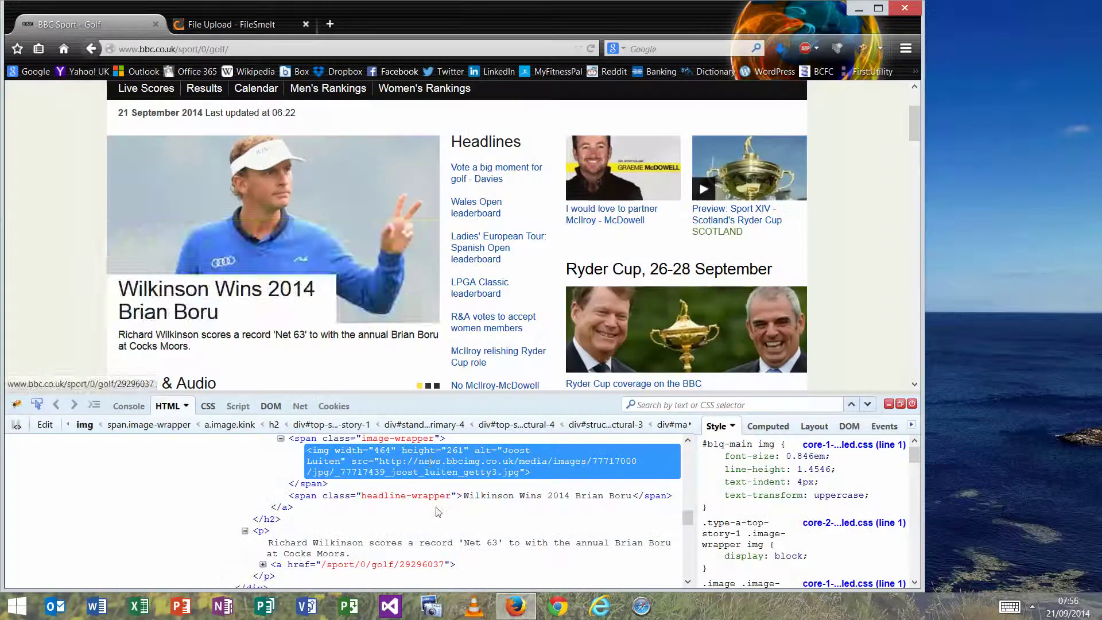
Step: Set the lead image's src attribute to the copied FileSmelt link
double_click(433, 462)
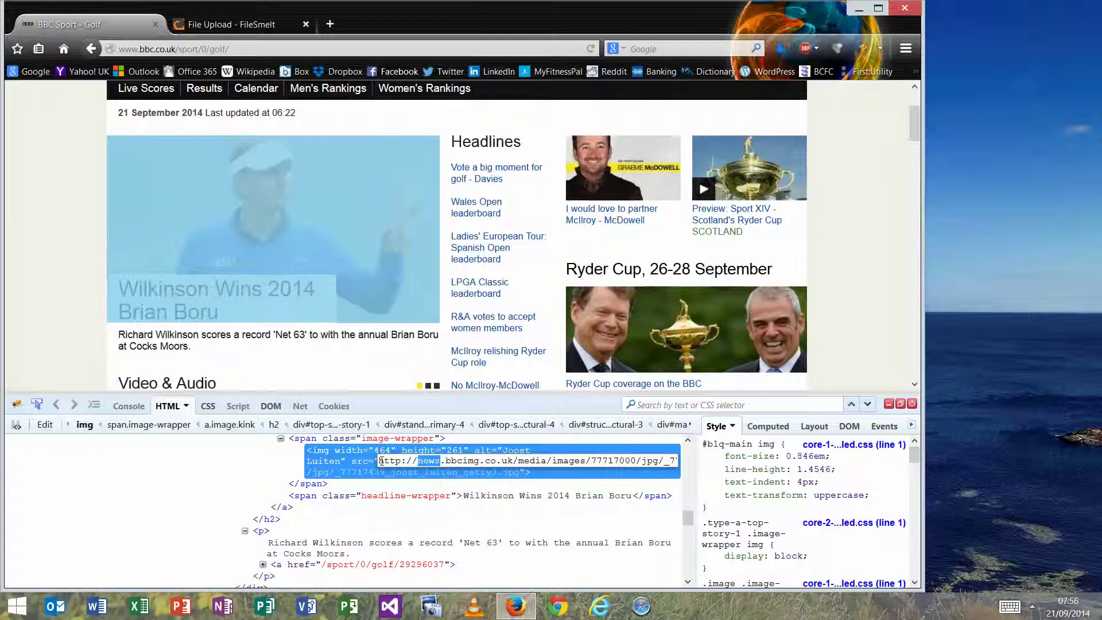
drag(379, 462, 687, 462)
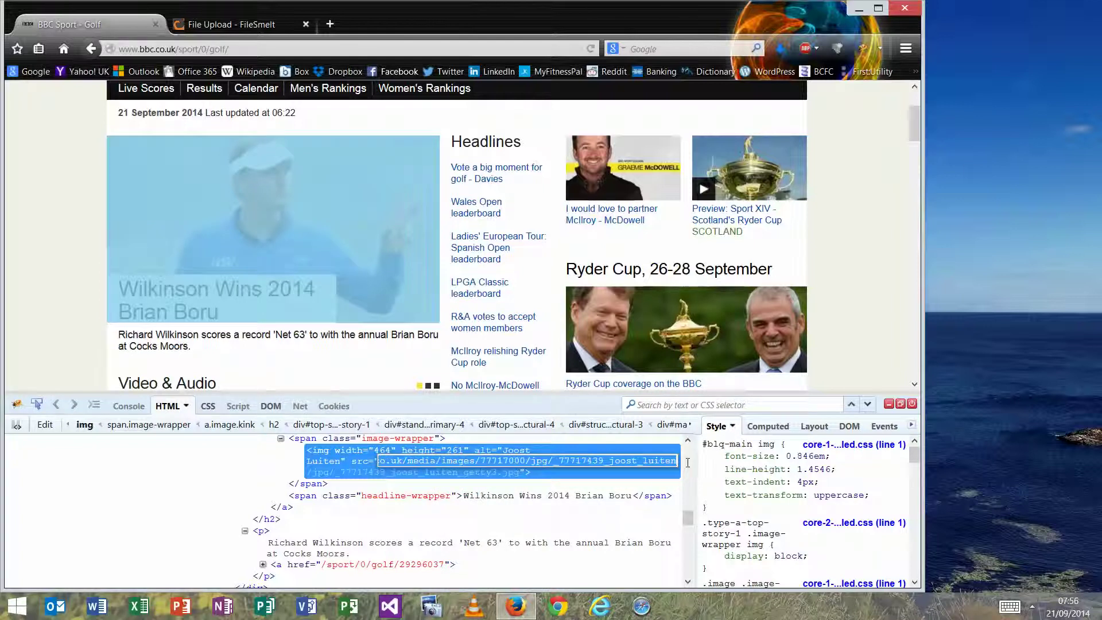
key(ctrl+v)
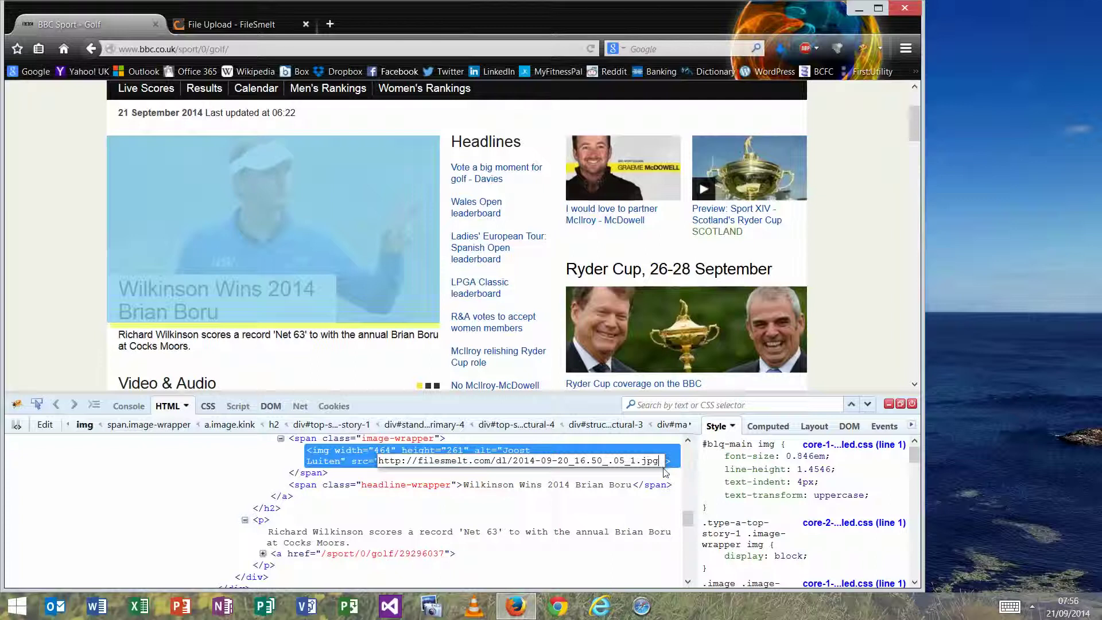
key(Return)
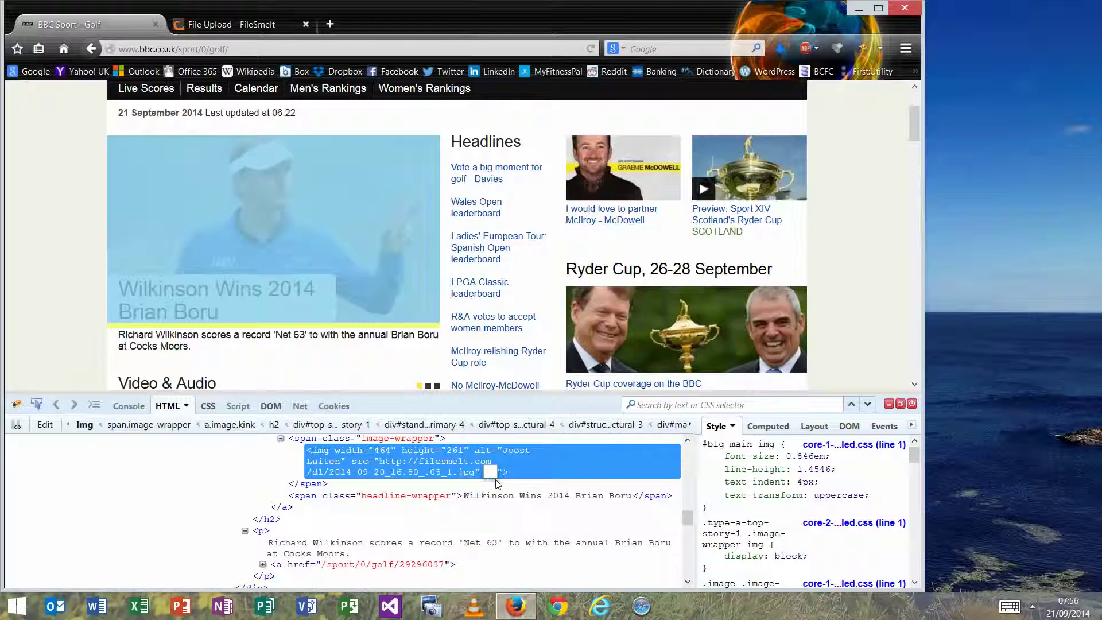
key(Return)
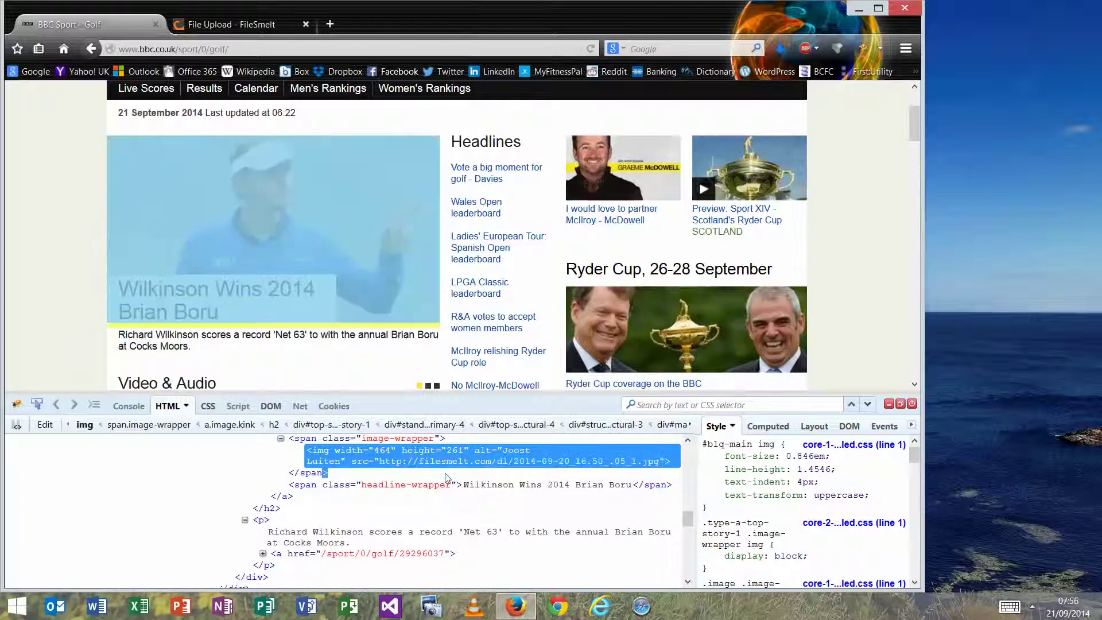
double_click(442, 460)
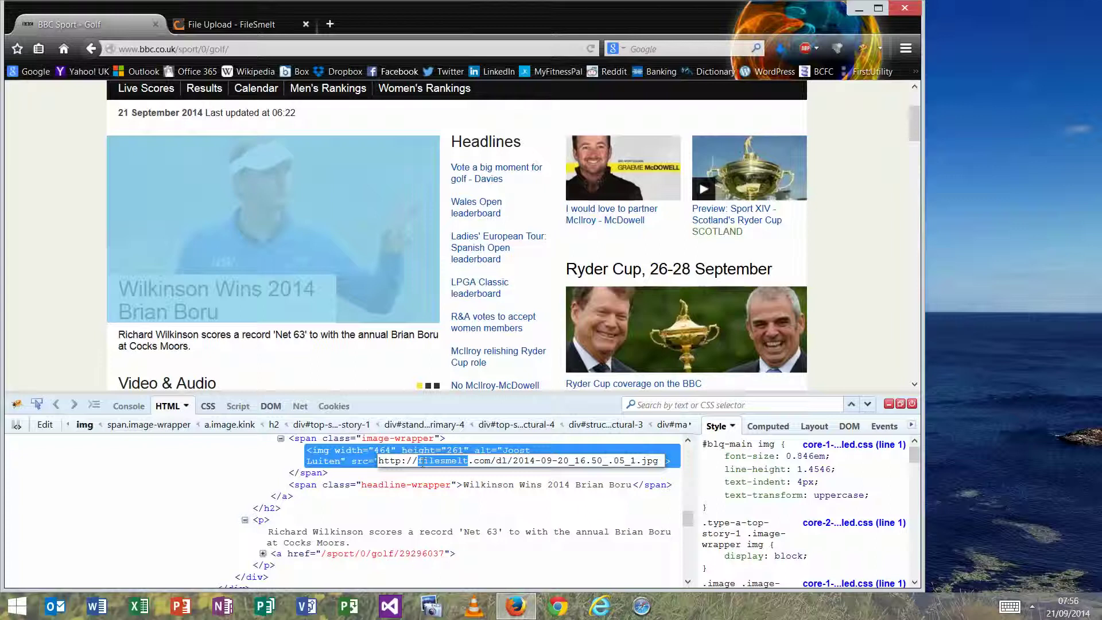
click(658, 460)
key(Return)
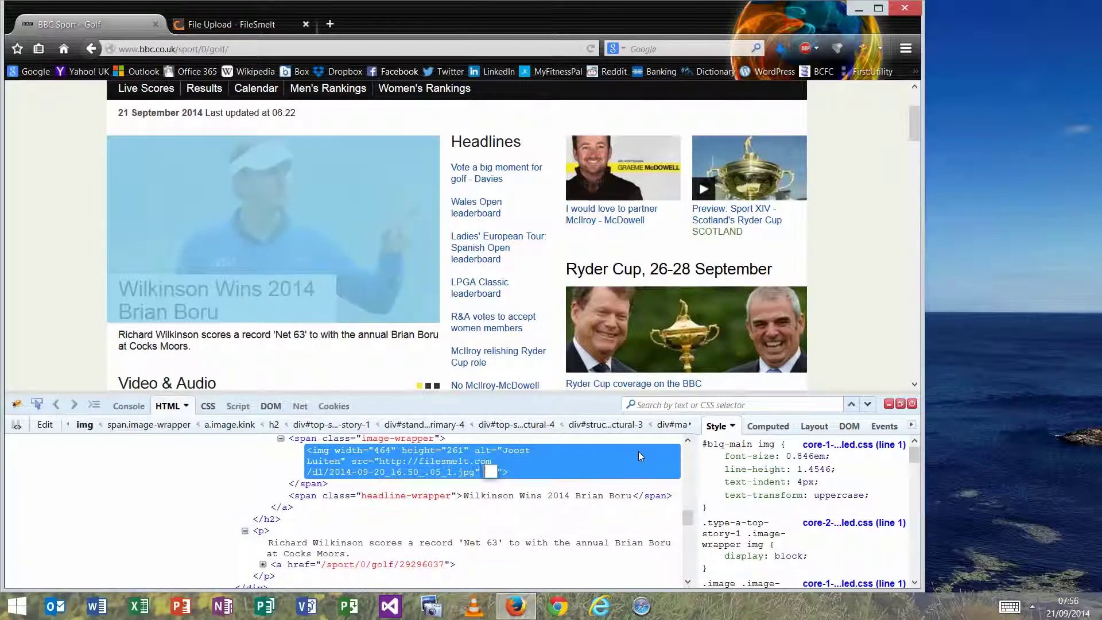
key(Tab)
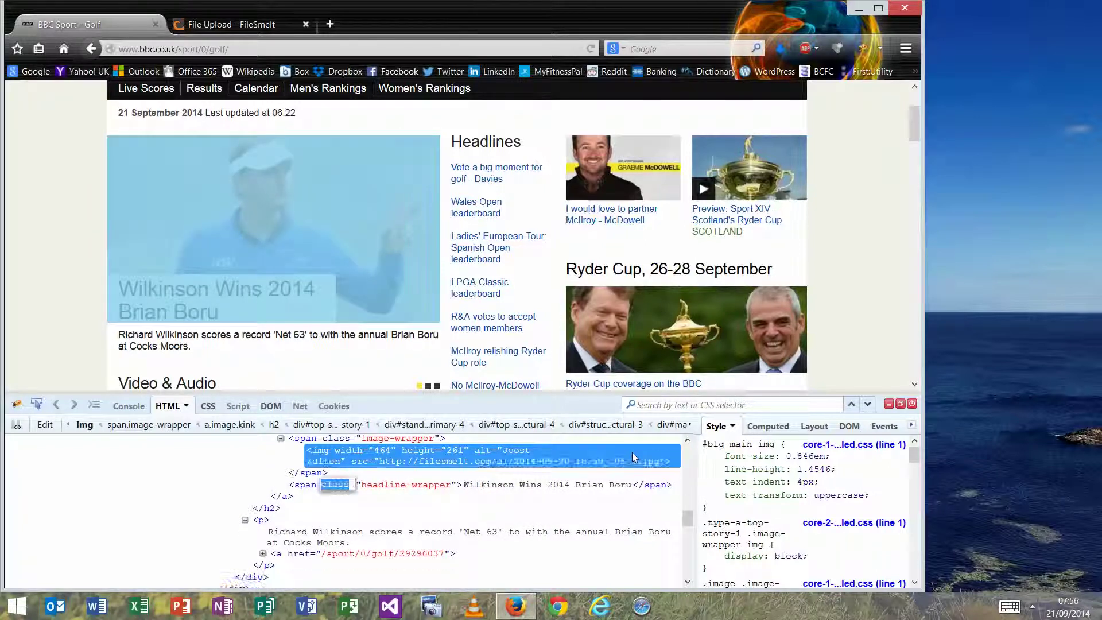
click(386, 462)
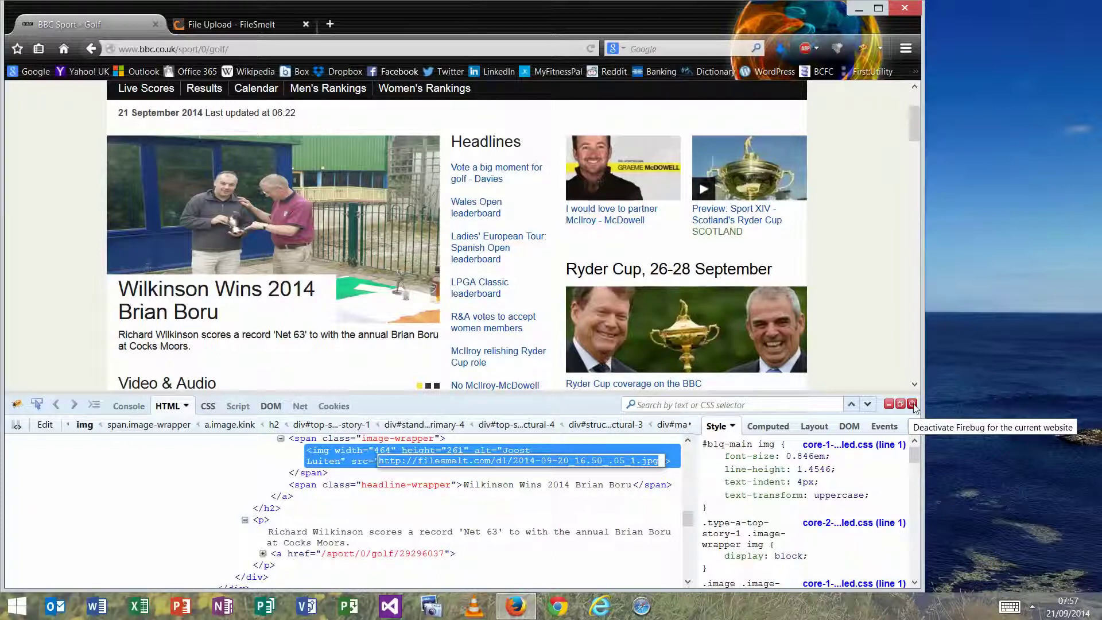
Step: Close Firebug so the edited Wilkinson golf story fills the window, then reveal hidden tray icons
click(914, 407)
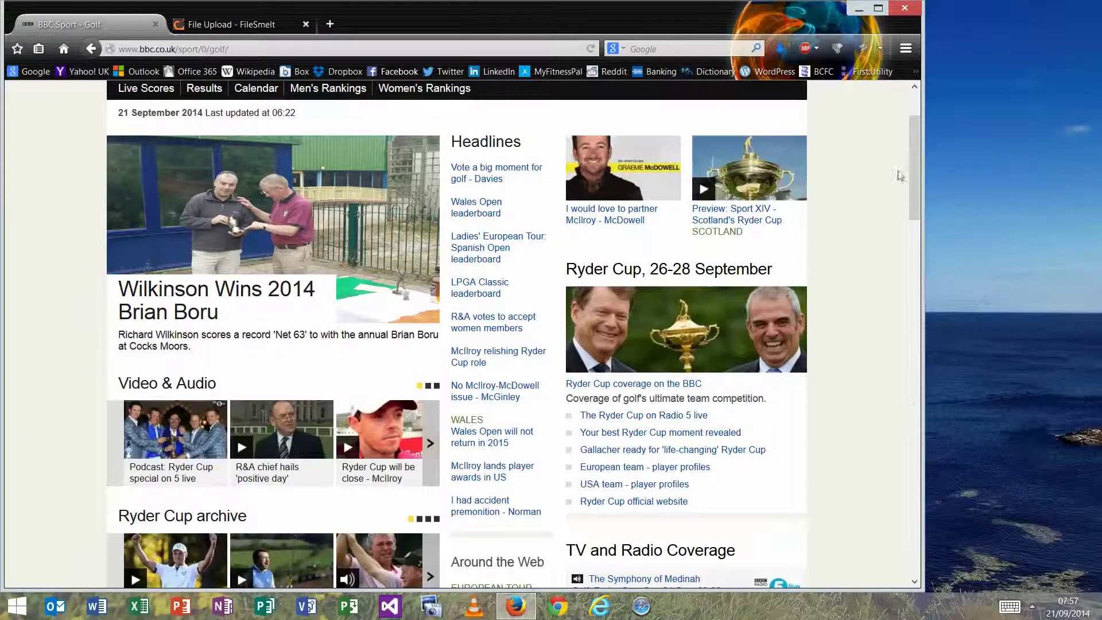
drag(913, 156, 925, 106)
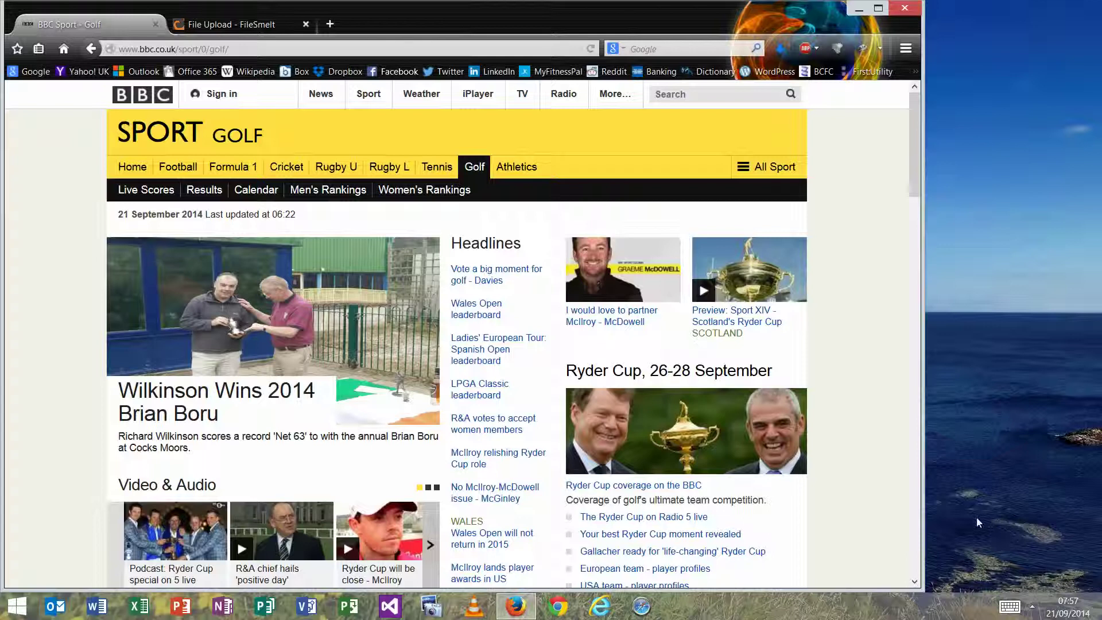
click(1031, 606)
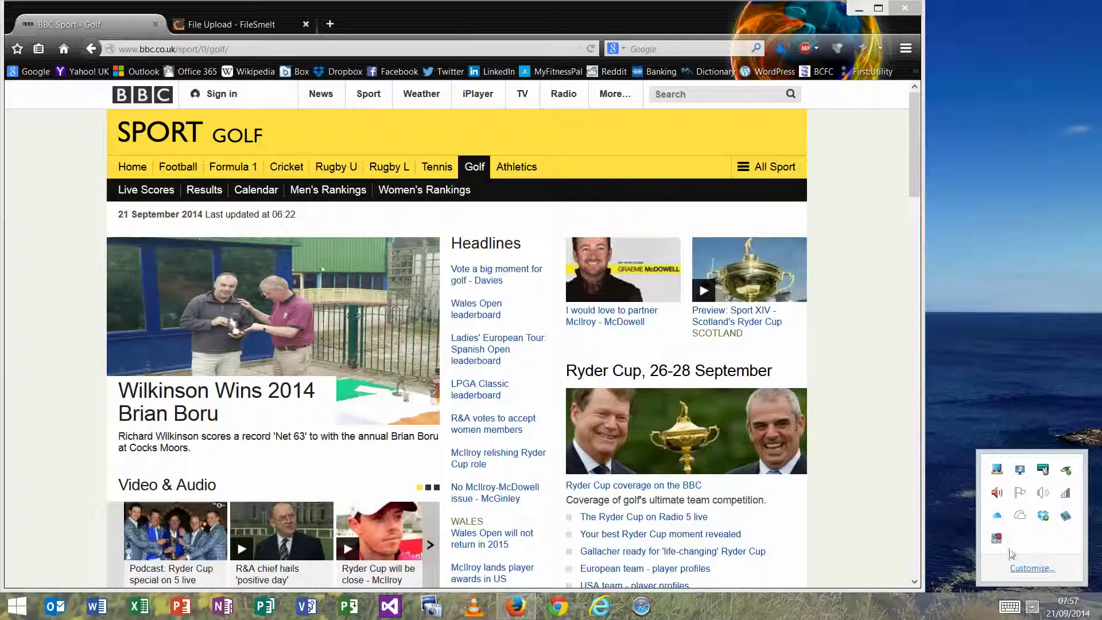